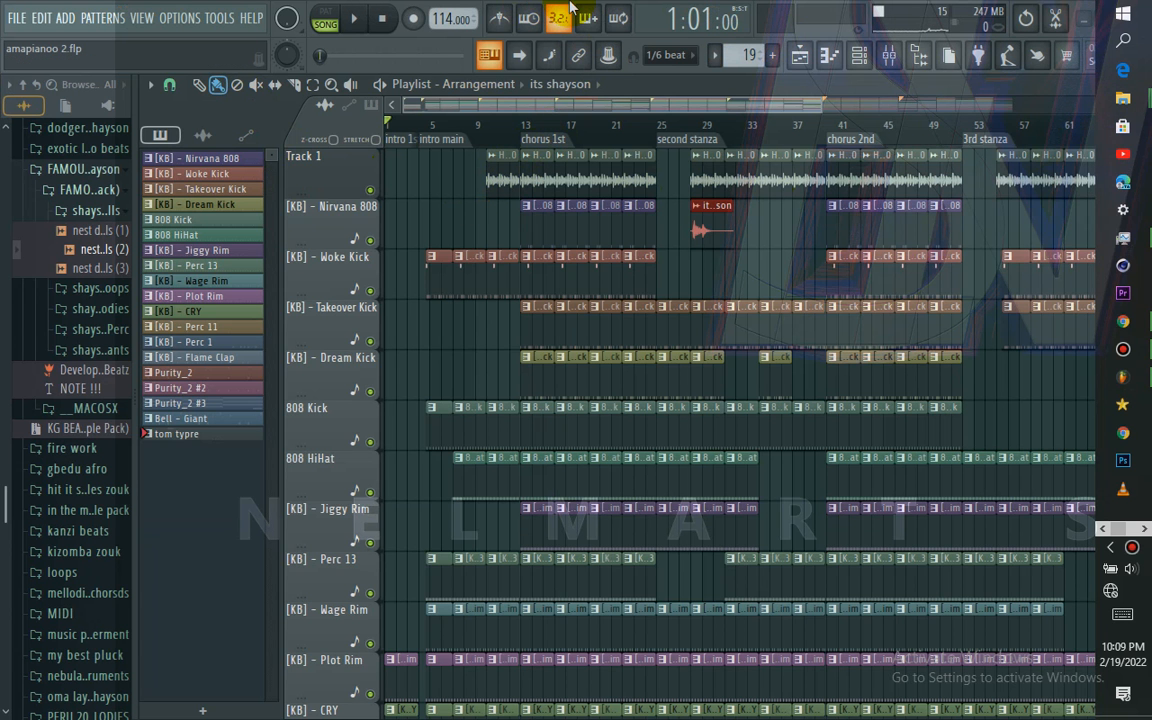
Play the [KB] - Nirvana 808 pattern and show its steps in the Channel rack
mouse_move(570, 5)
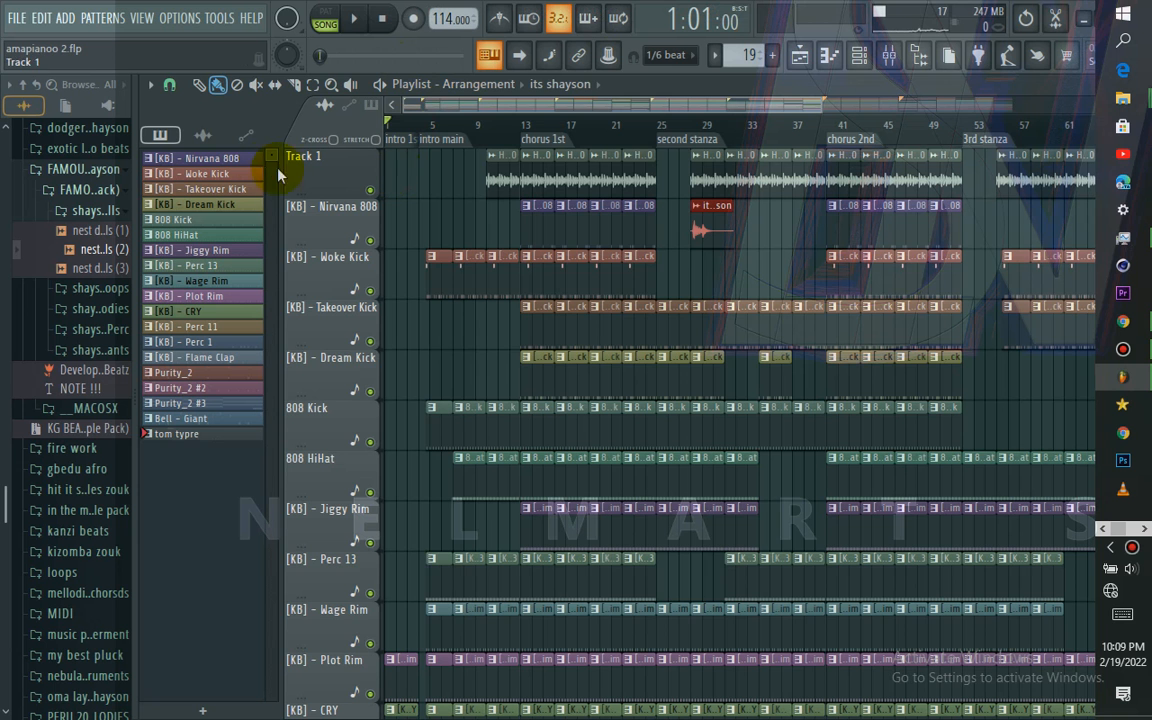
key("space")
left_click(238, 160)
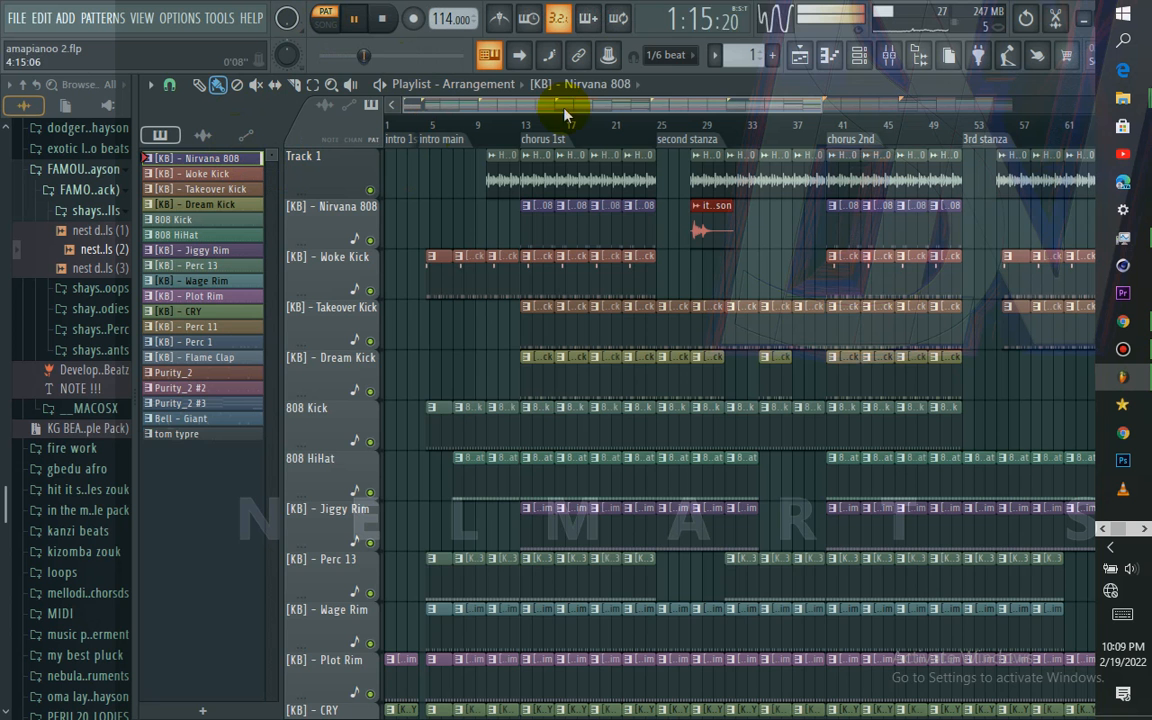
left_click(859, 57)
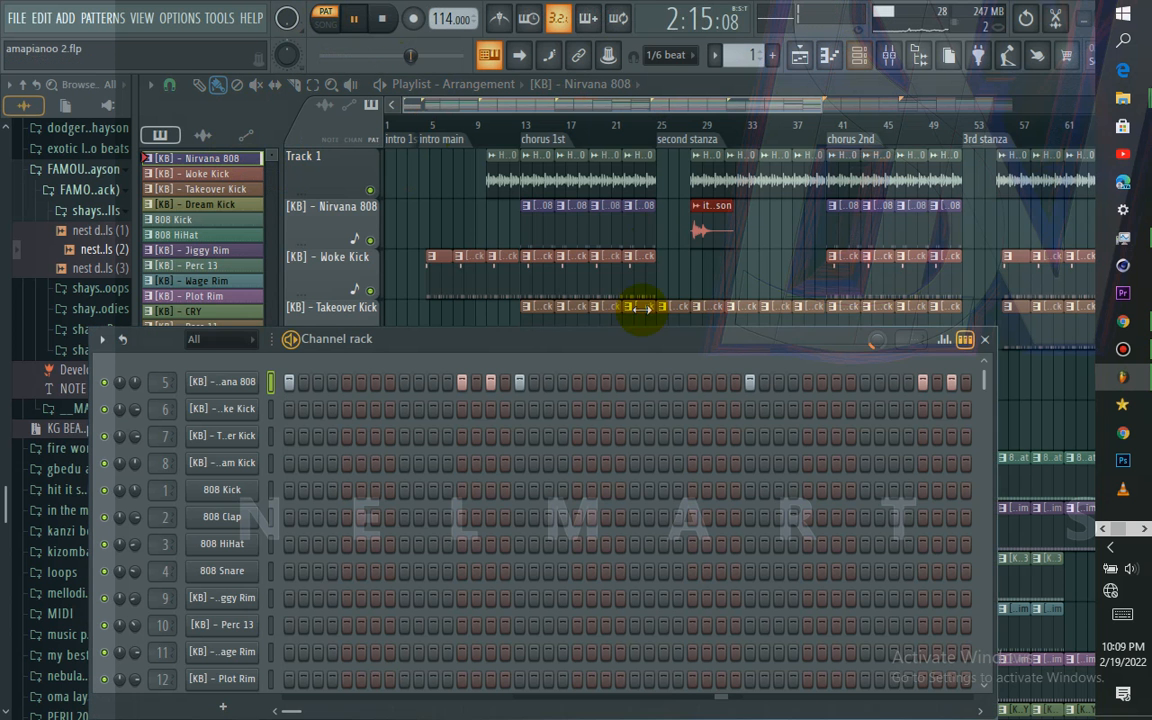
left_click_drag(640, 343, 656, 221)
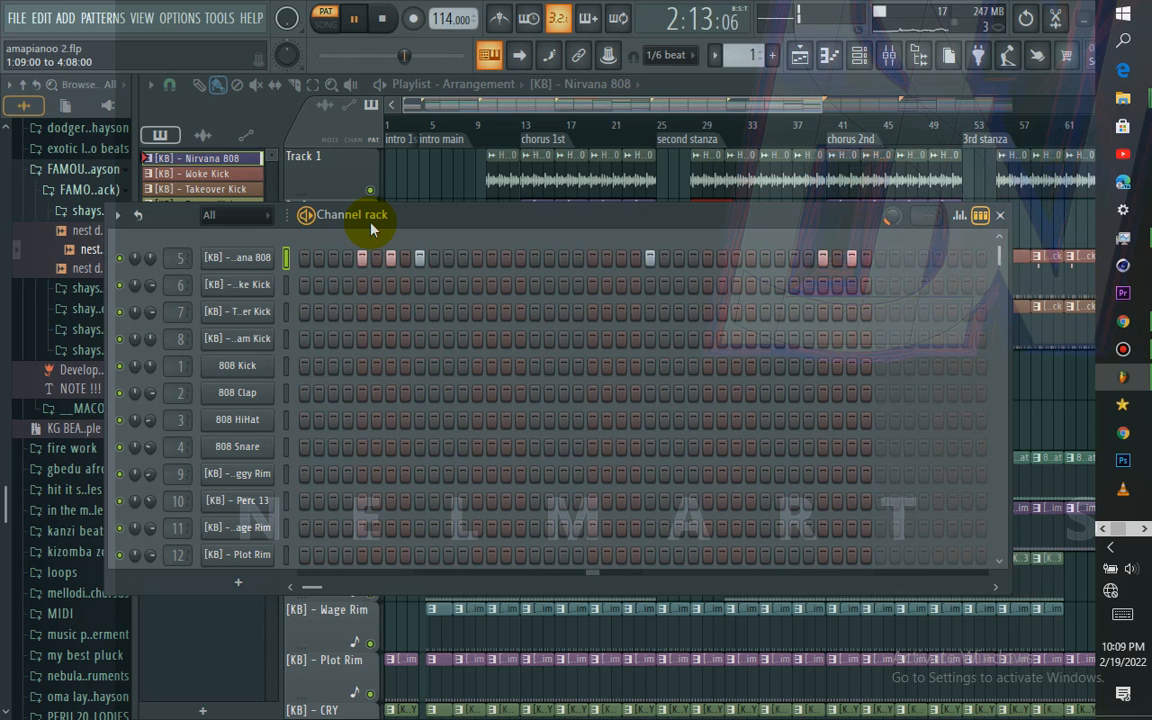
Audition the [KB] - Woke Kick and [KB] - Takeover Kick patterns, keeping the Channel rack clear of the pattern list
left_click(208, 174)
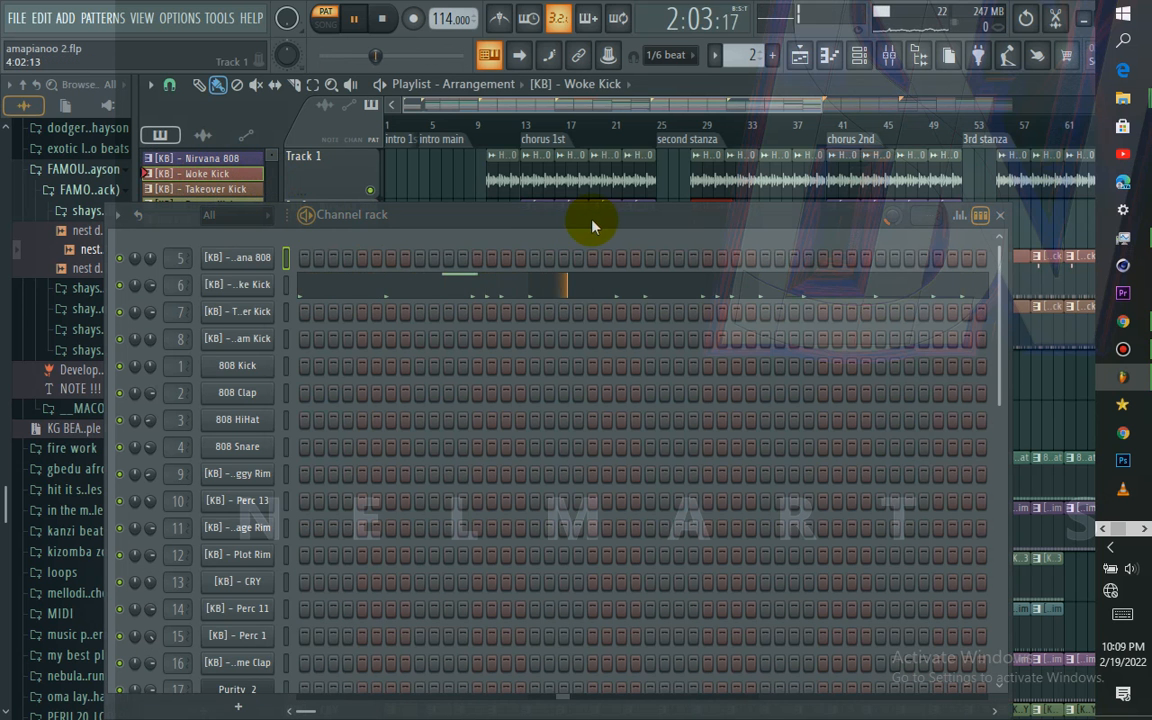
left_click_drag(596, 216, 568, 192)
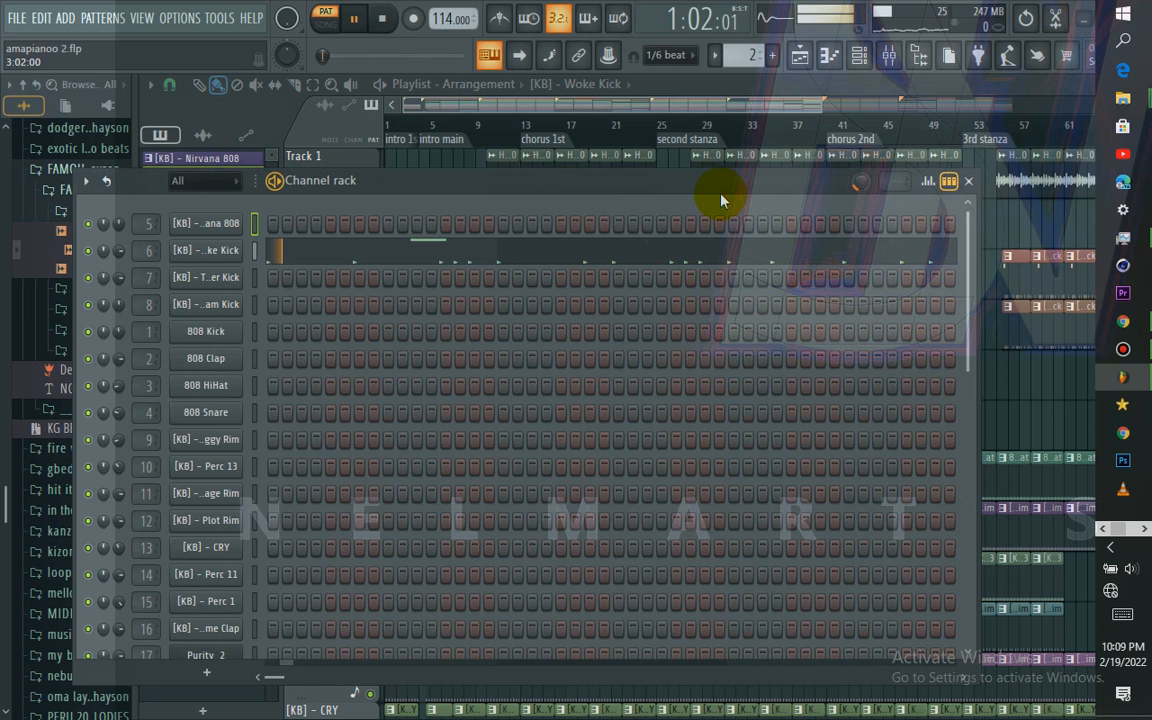
left_click_drag(715, 188, 784, 231)
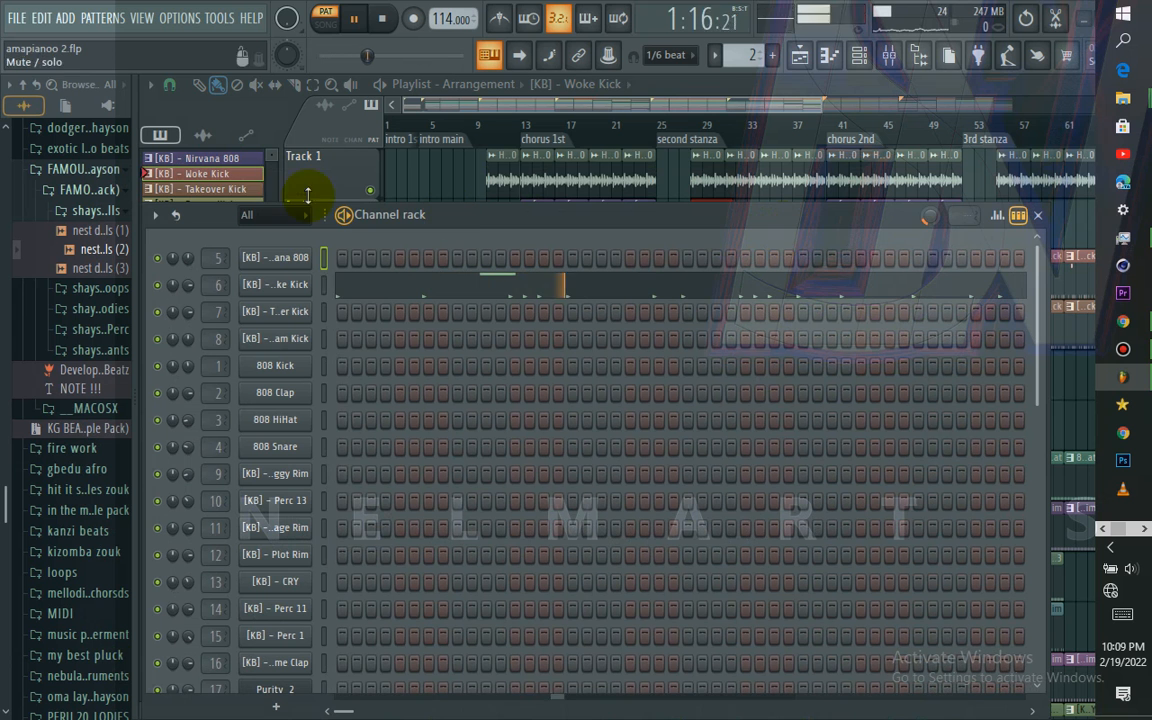
left_click(237, 191)
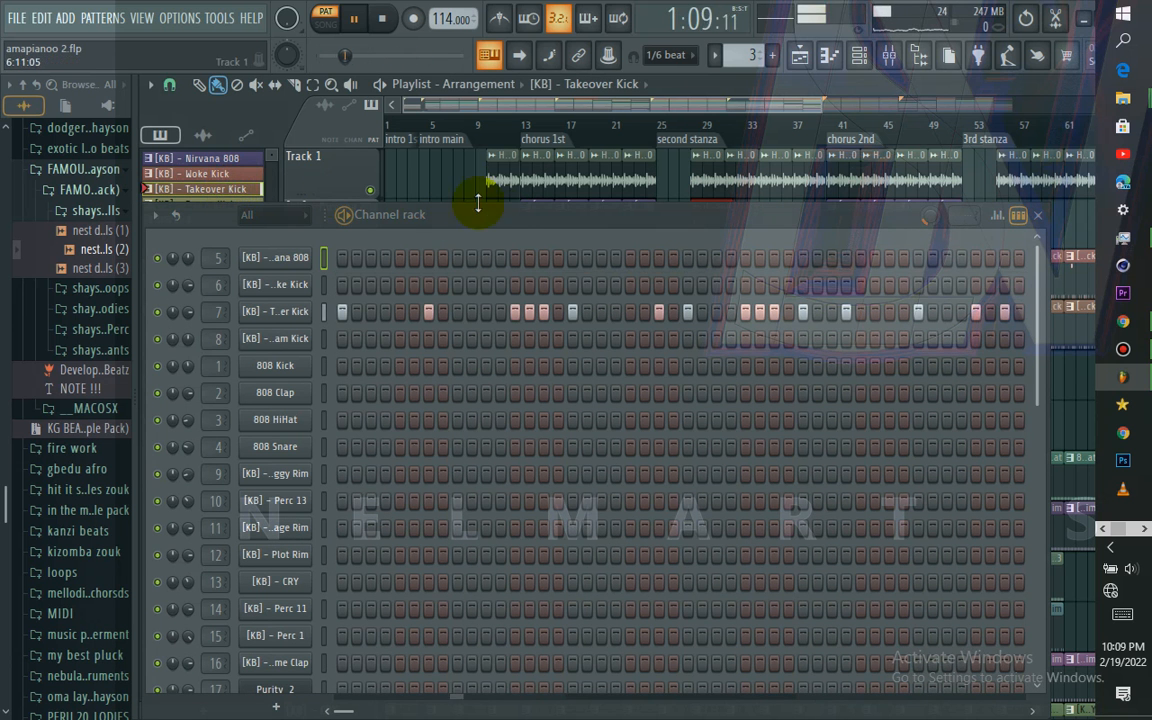
left_click_drag(510, 222, 627, 262)
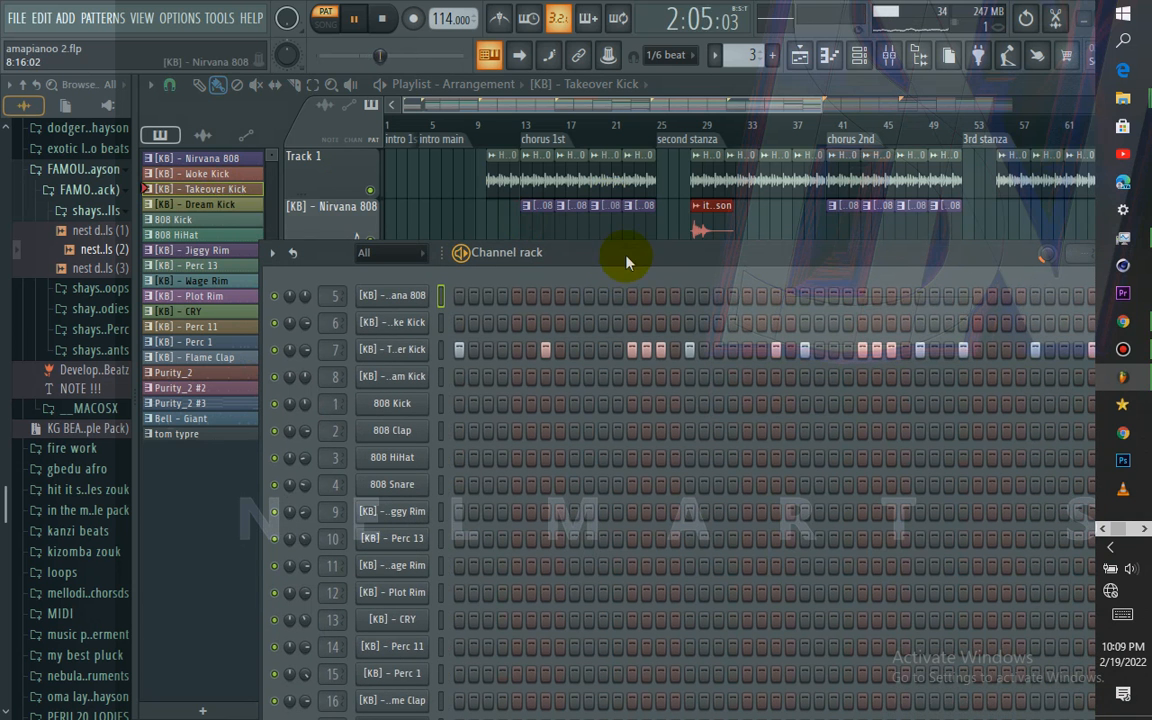
Audition the [KB] - Dream Kick and 808 Kick patterns with their steps shown in the Channel rack
left_click(225, 204)
key("space")
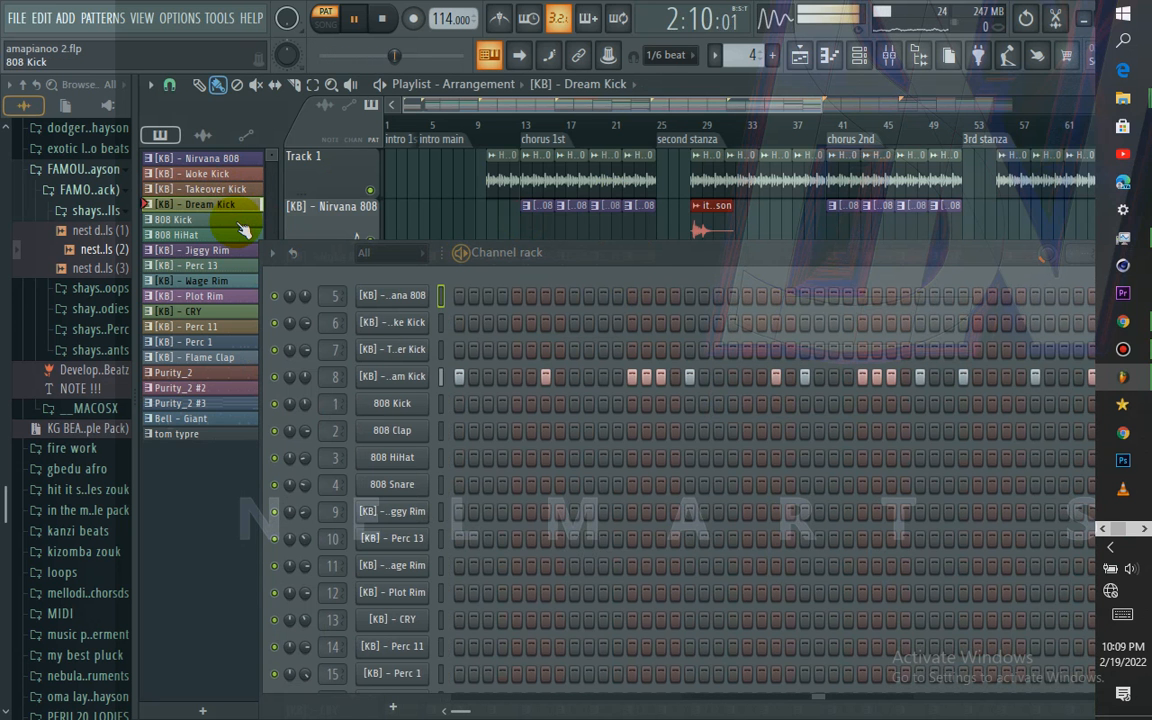
left_click_drag(548, 252, 509, 265)
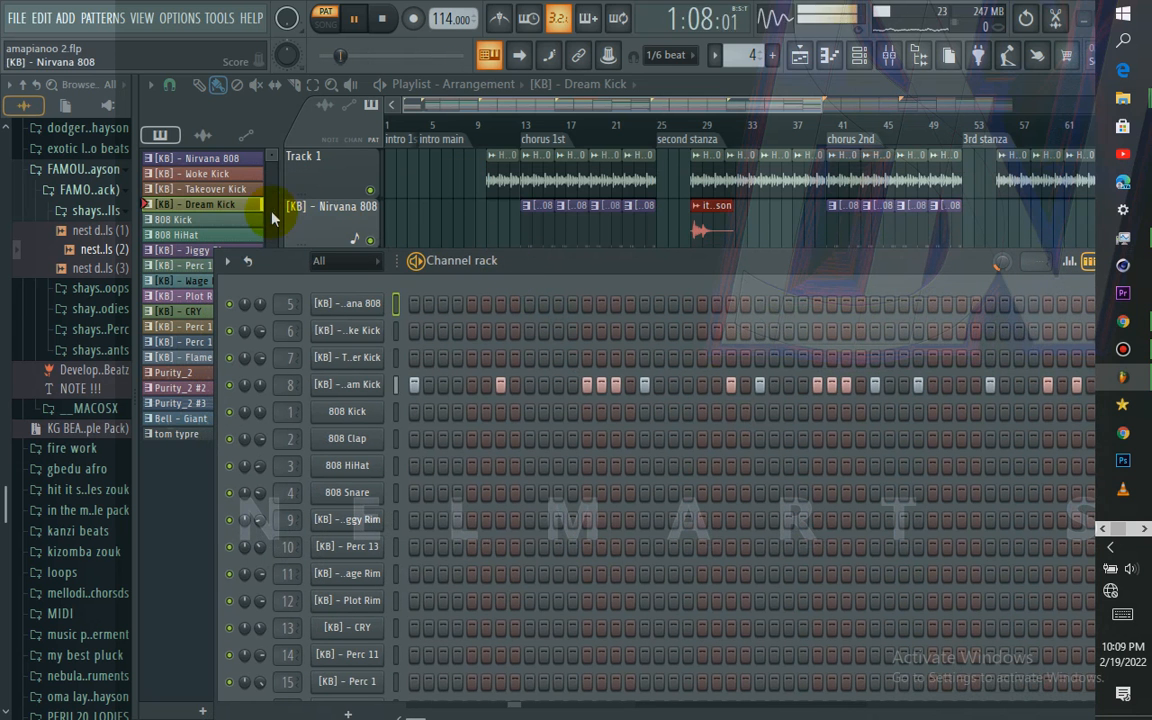
left_click(250, 221)
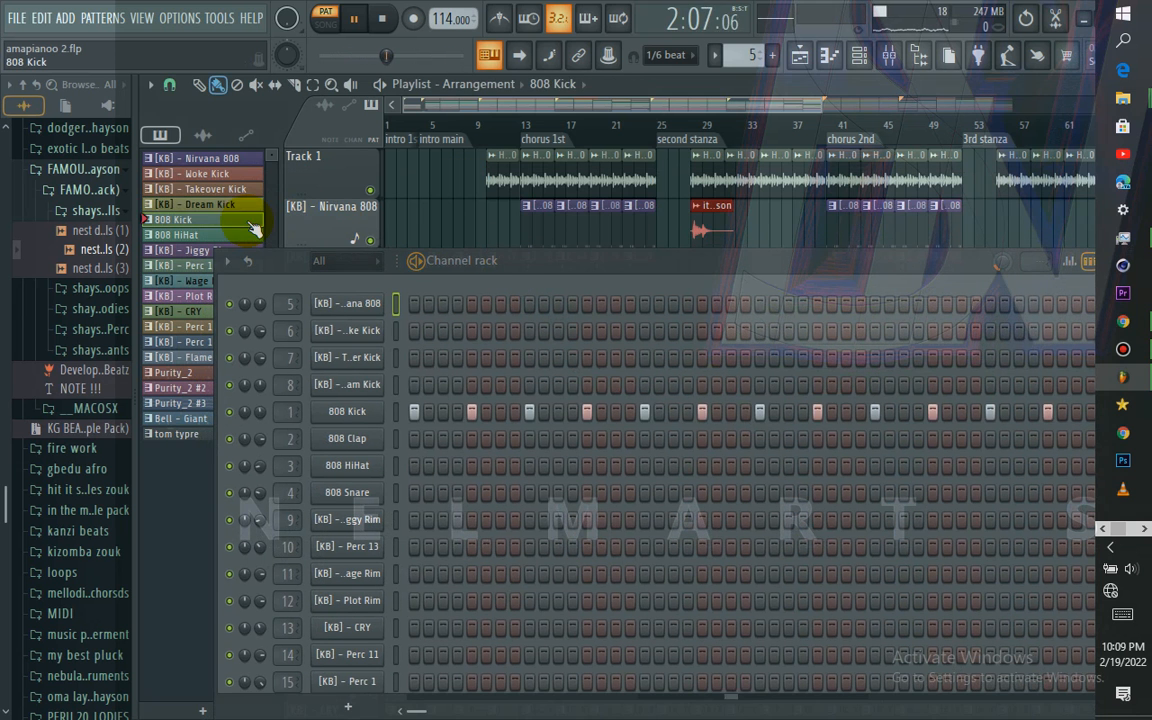
left_click(505, 263)
left_click_drag(505, 265, 517, 243)
Audition the 808 HiHat, [KB] - Jiggy Rim and [KB] - Wage Rim patterns in the Channel rack
left_click(200, 235)
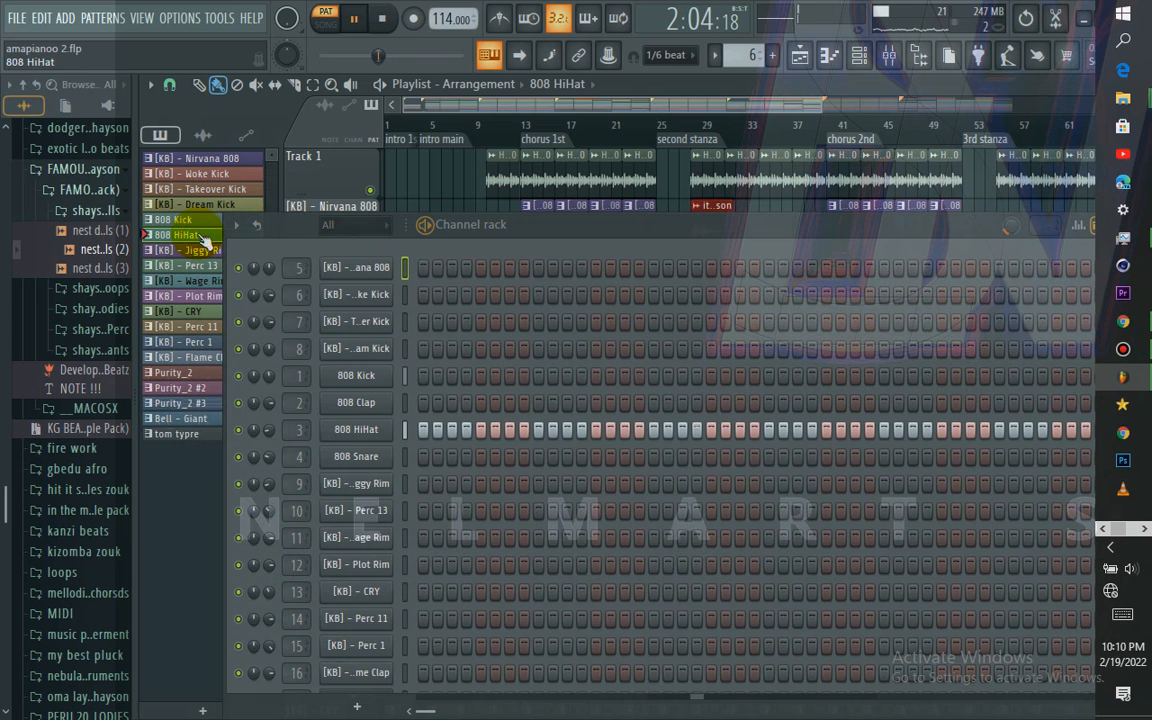
left_click(193, 251)
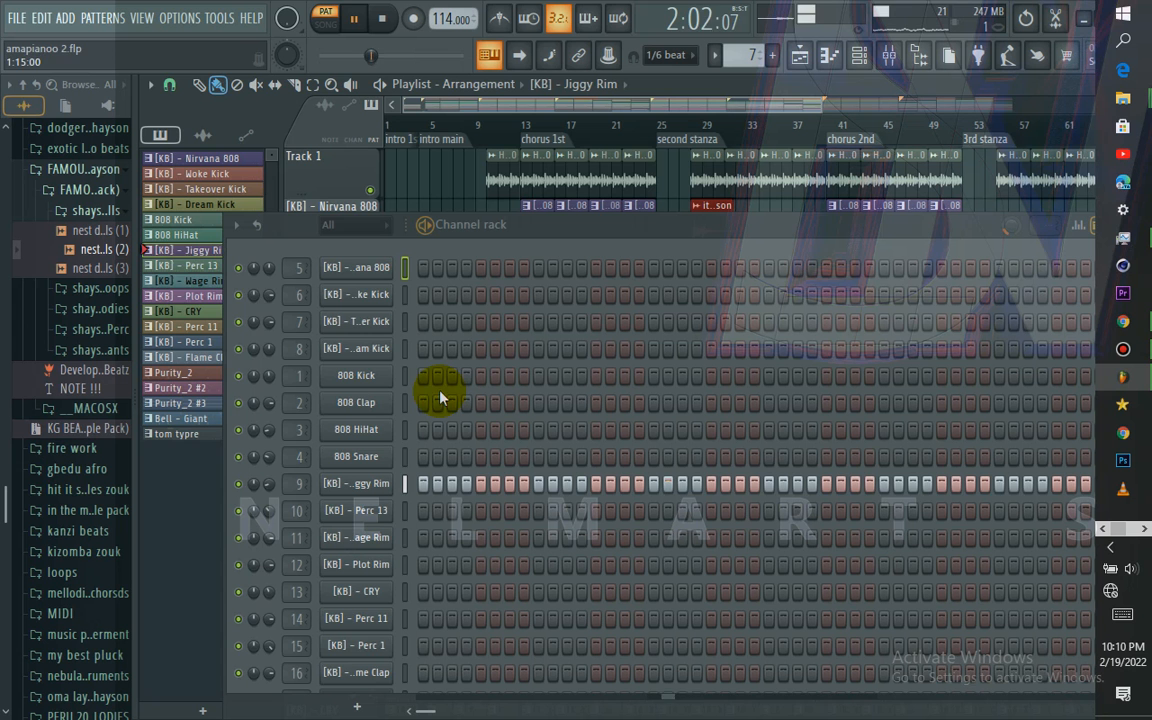
left_click(200, 284)
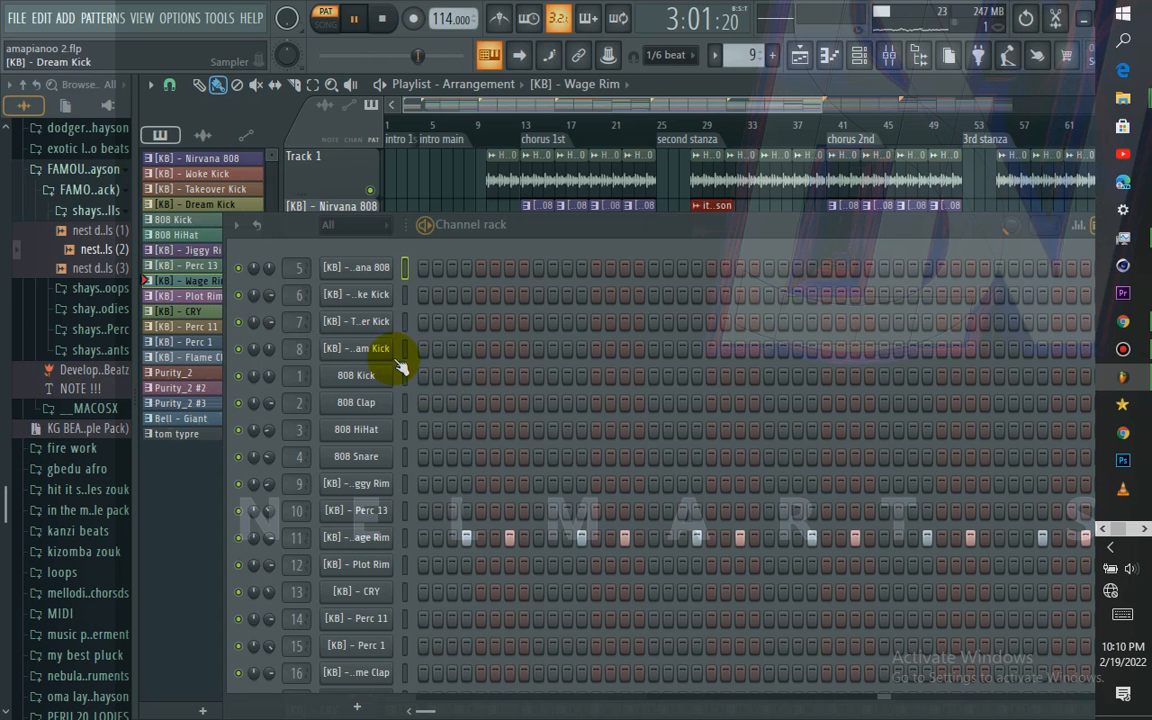
mouse_move(580, 230)
left_mouse_down()
mouse_move(548, 200)
mouse_move(585, 211)
left_mouse_up()
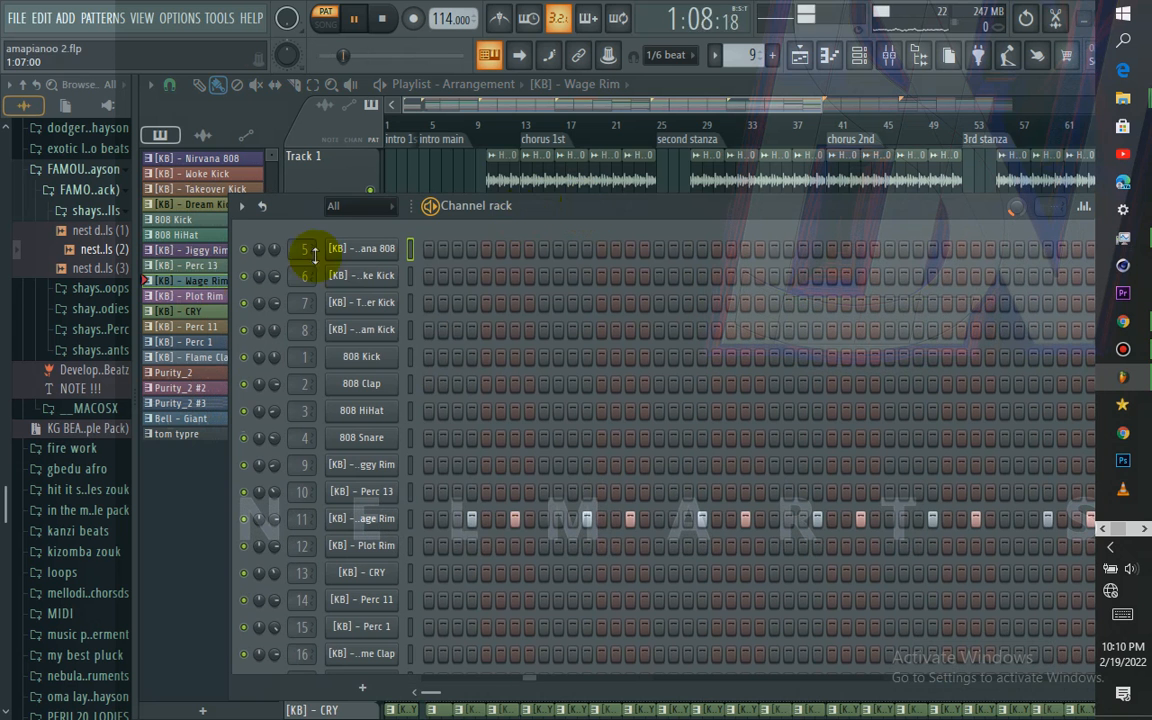
left_click(200, 250)
left_click(206, 282)
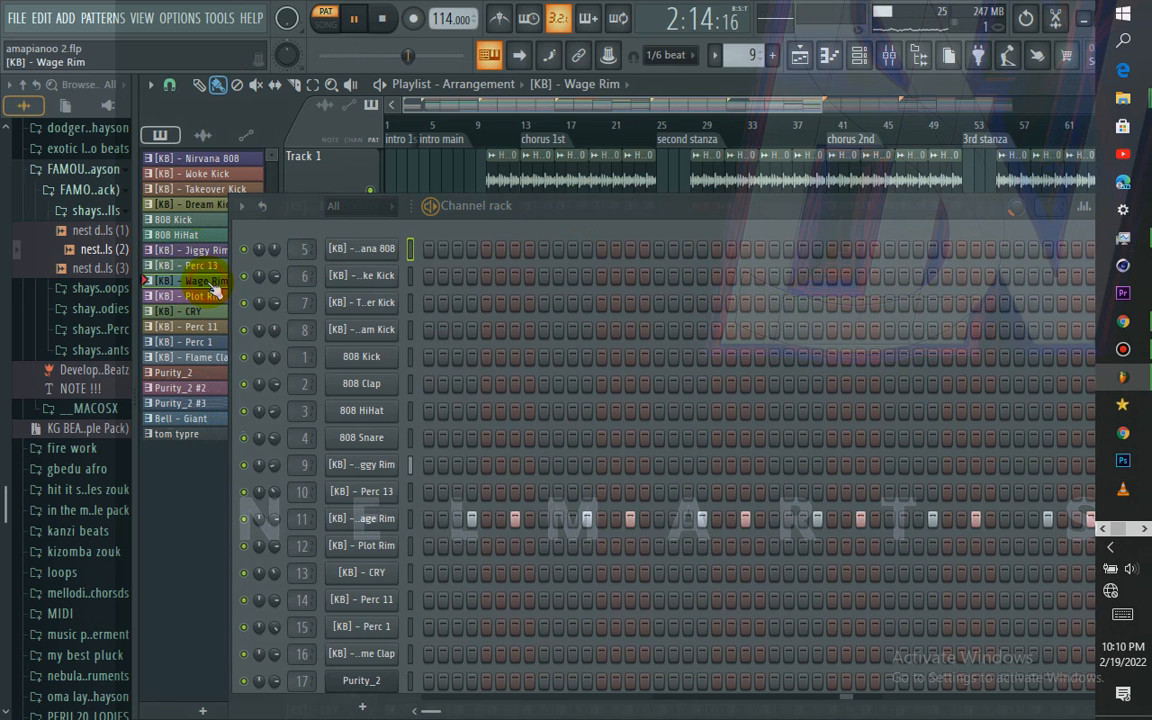
Audition the Plot Rim, CRY, Perc 11, Perc 1 and Flame Clap patterns one after another in the Channel rack
left_click(210, 296)
left_click_drag(555, 210, 548, 130)
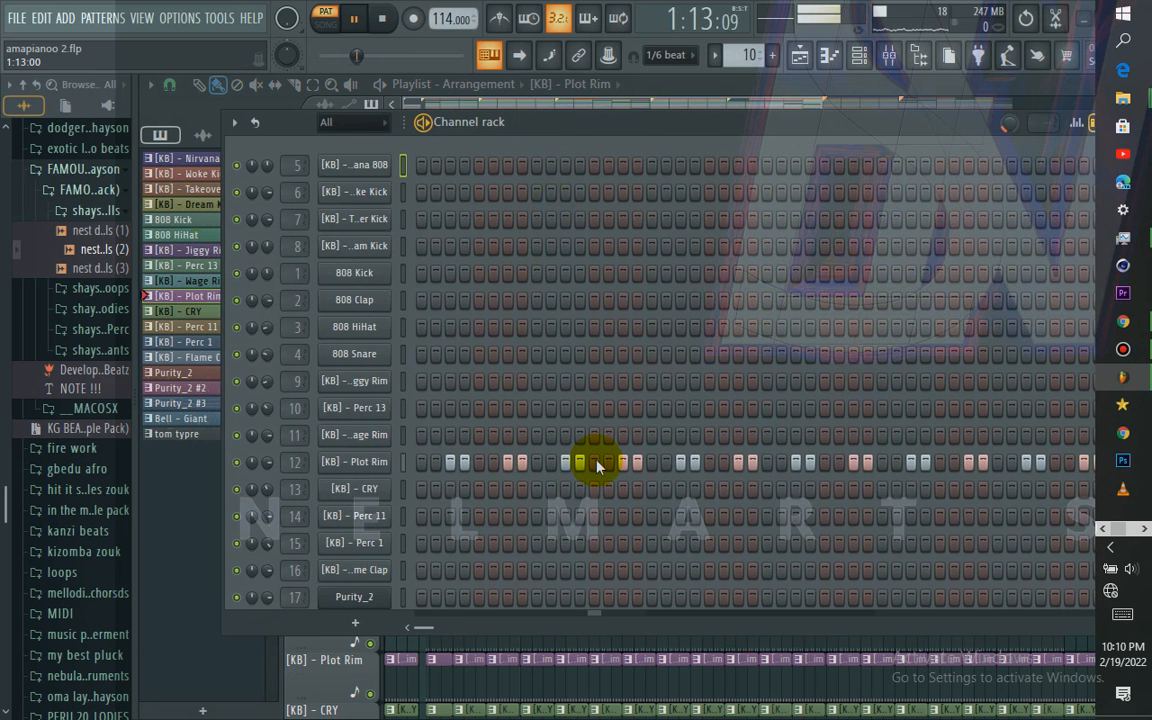
left_click(213, 312)
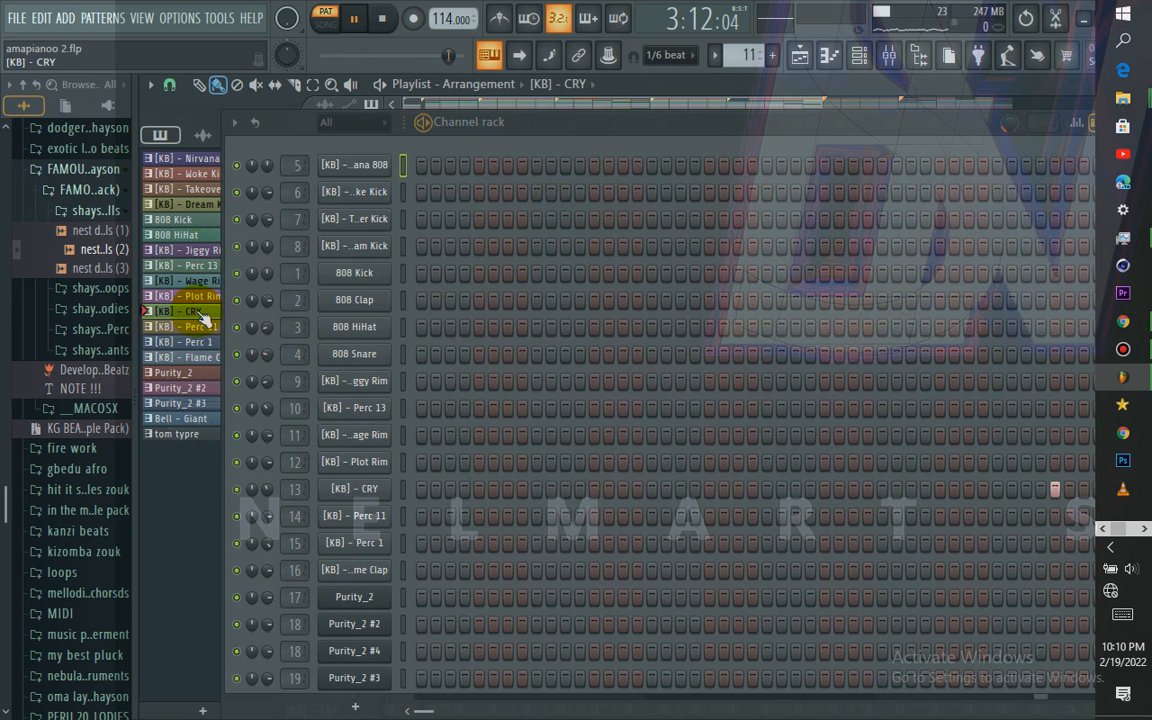
left_click(210, 327)
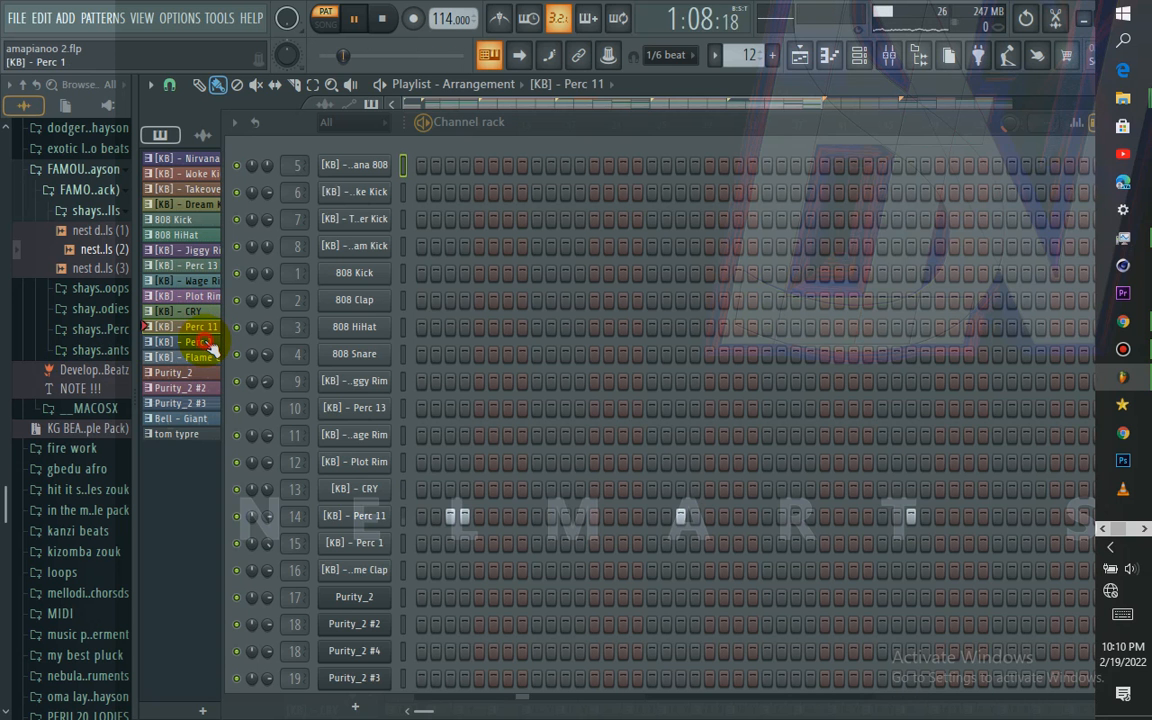
left_click(209, 343)
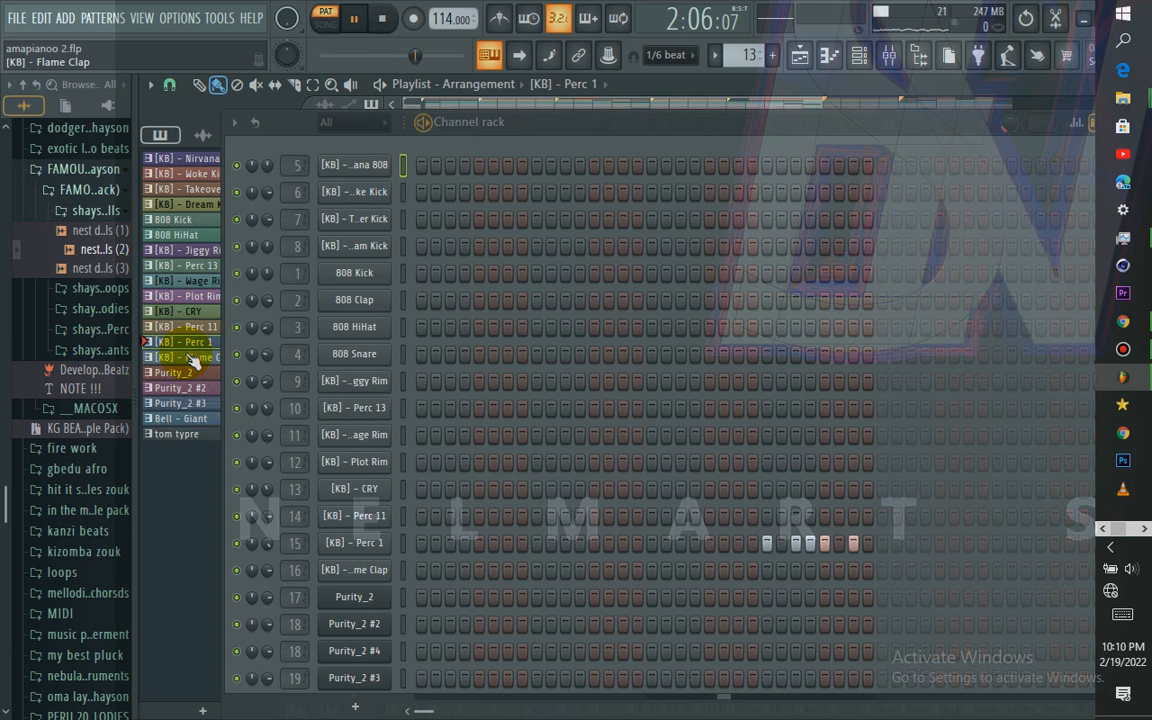
left_click(193, 360)
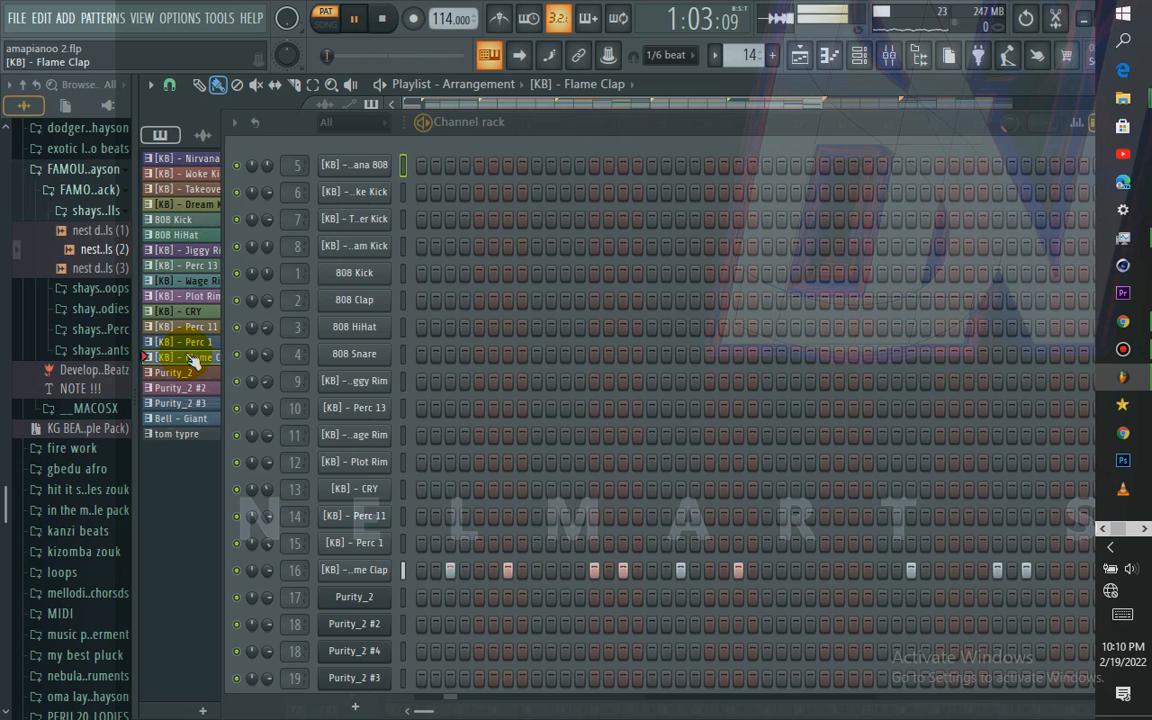
Play the Purity_2 pattern, examine its notes in the piano roll without the Channel rack, and return to the playlist
left_click(196, 373)
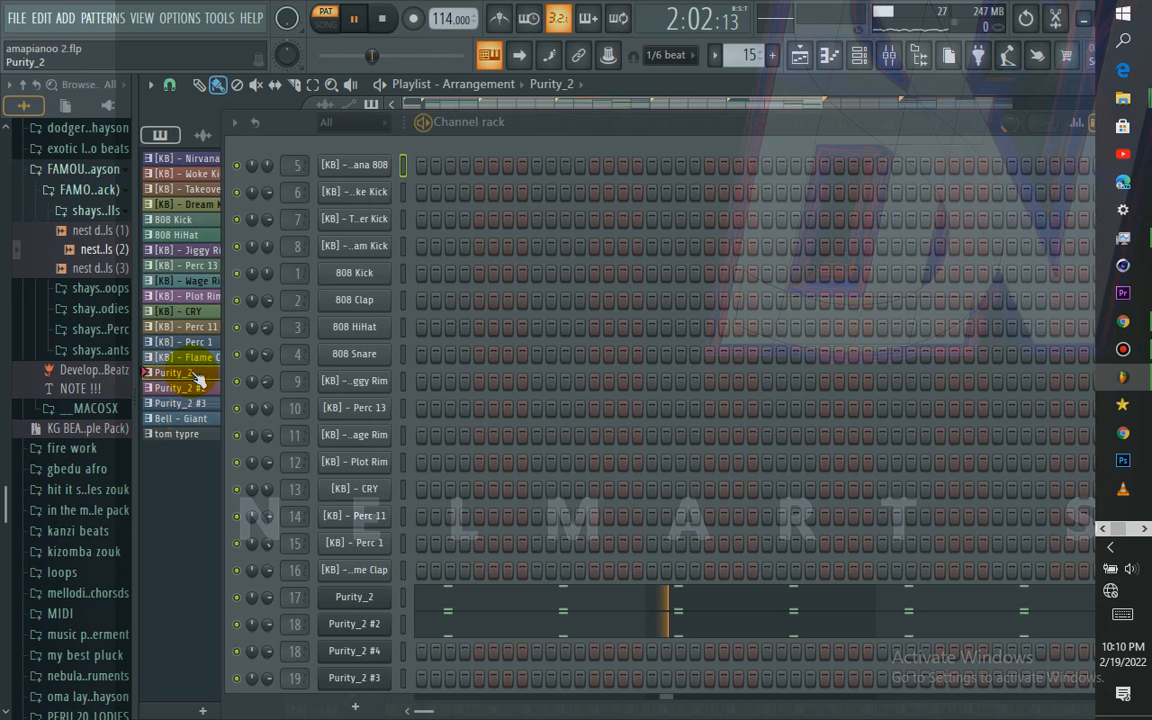
key("space")
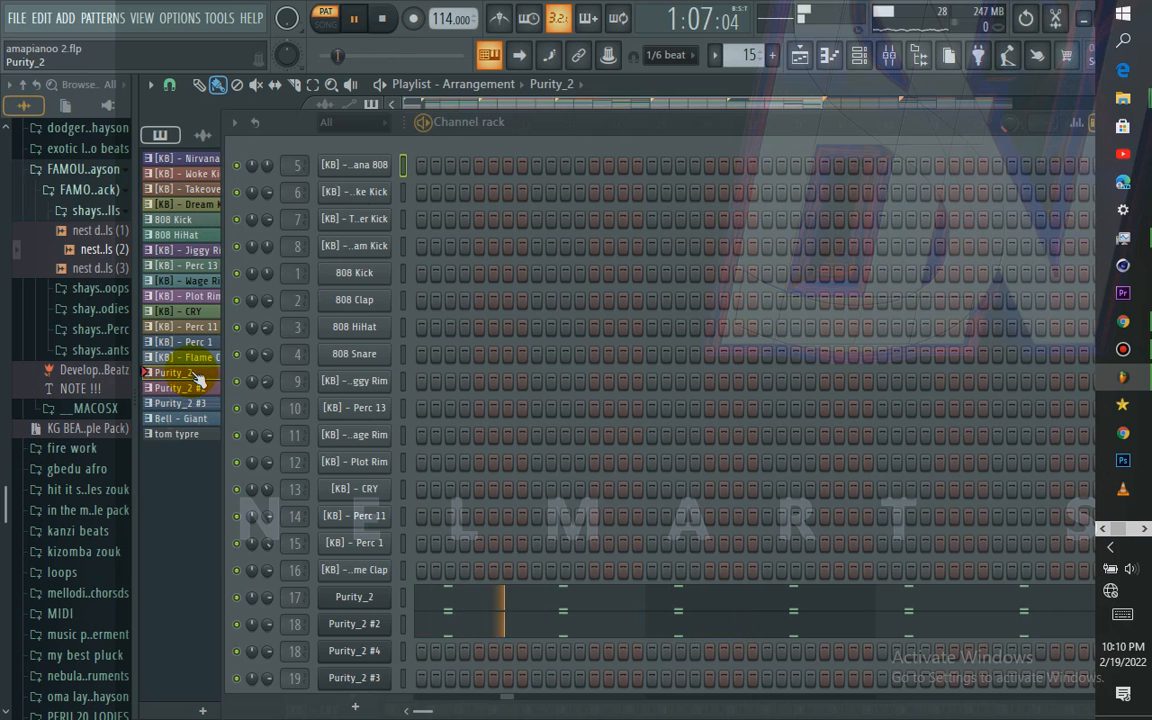
left_click(472, 596)
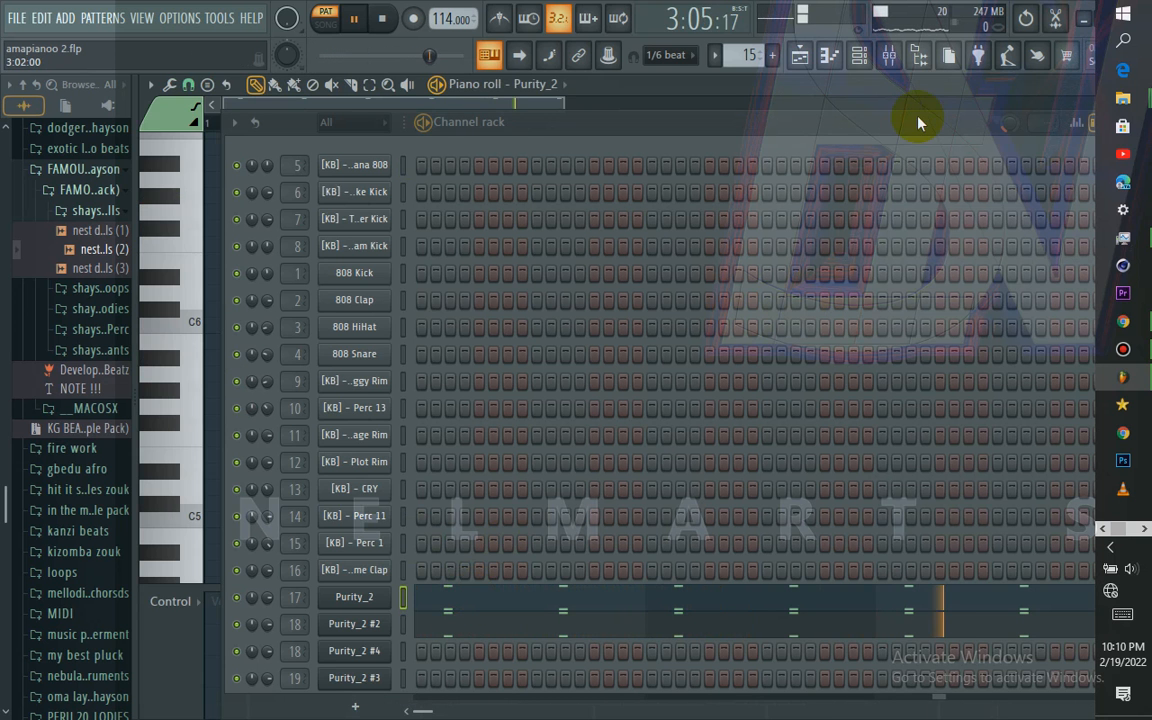
left_click_drag(872, 123, 723, 128)
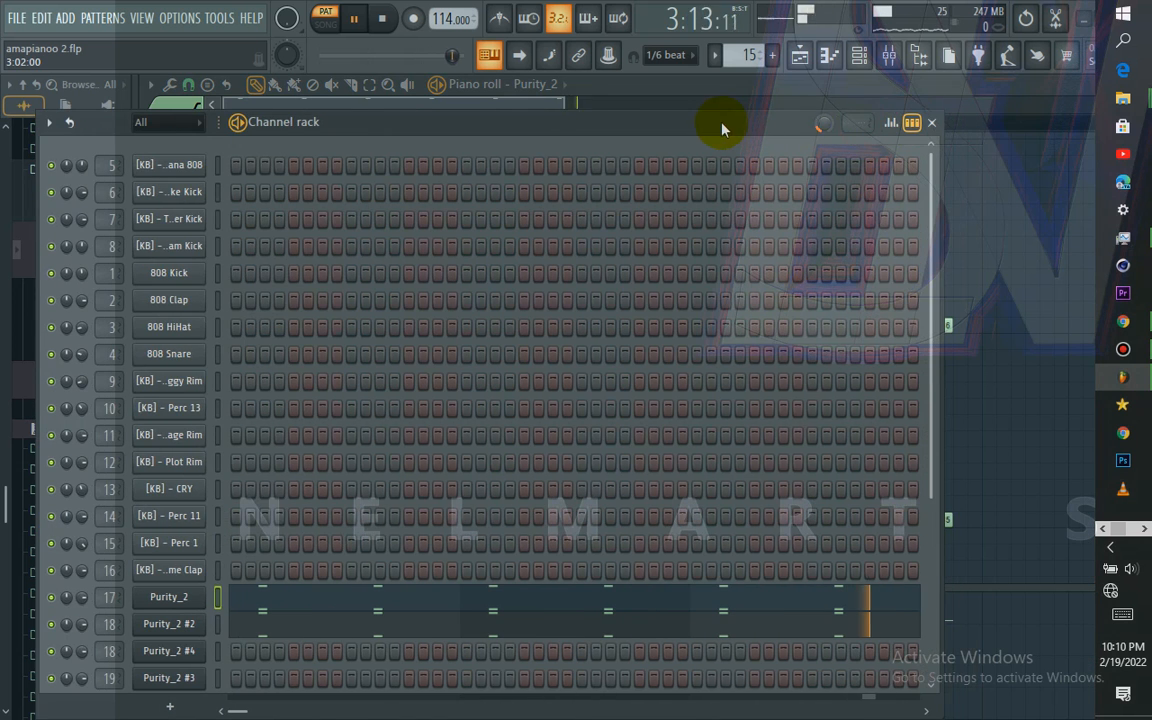
left_click(931, 122)
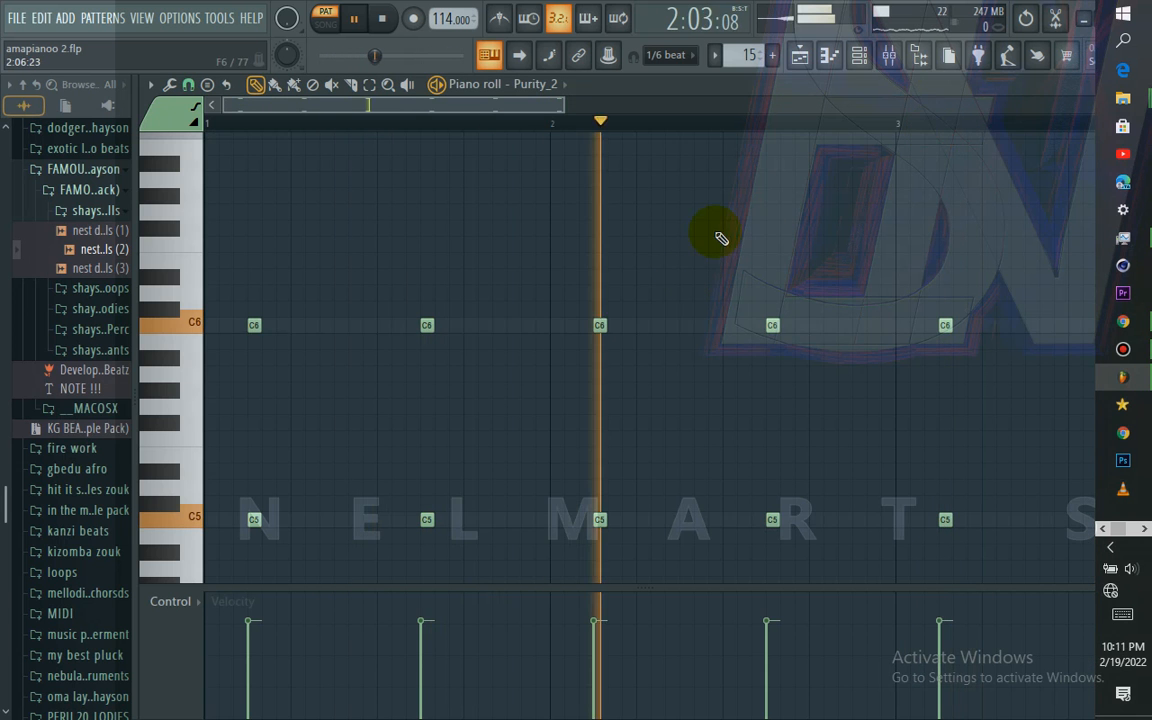
left_click(836, 58)
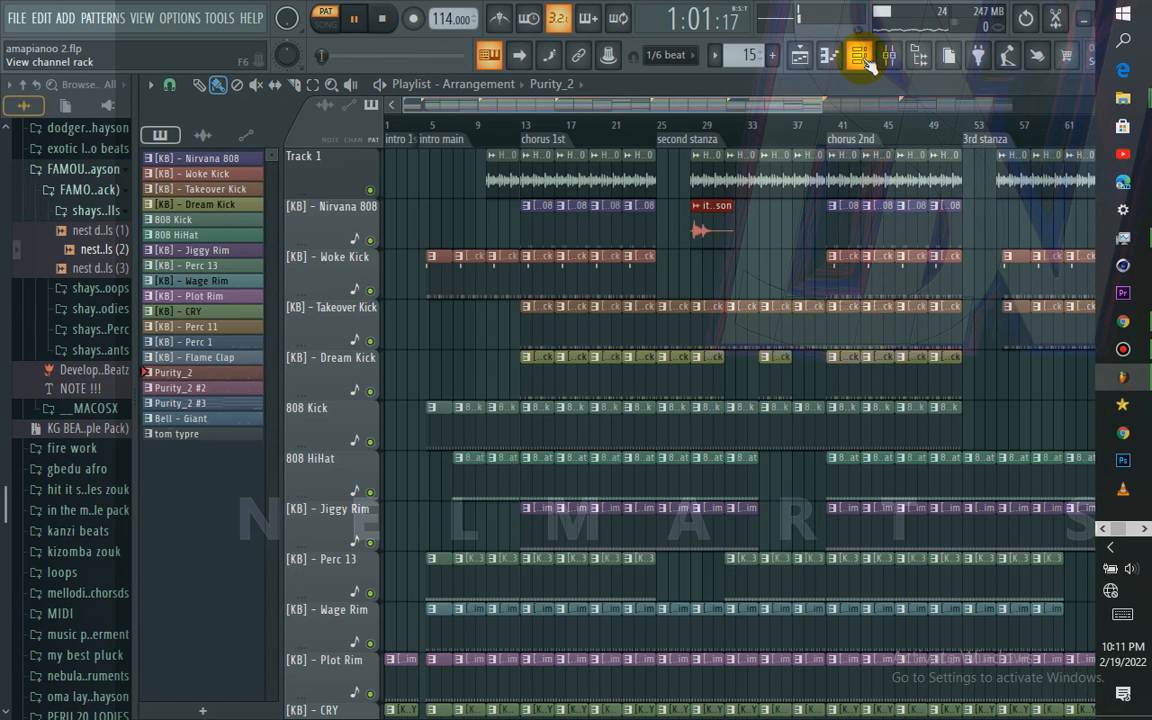
Reopen the Channel rack and play the Purity_2 #2 pattern with its channel row in view
left_click(860, 60)
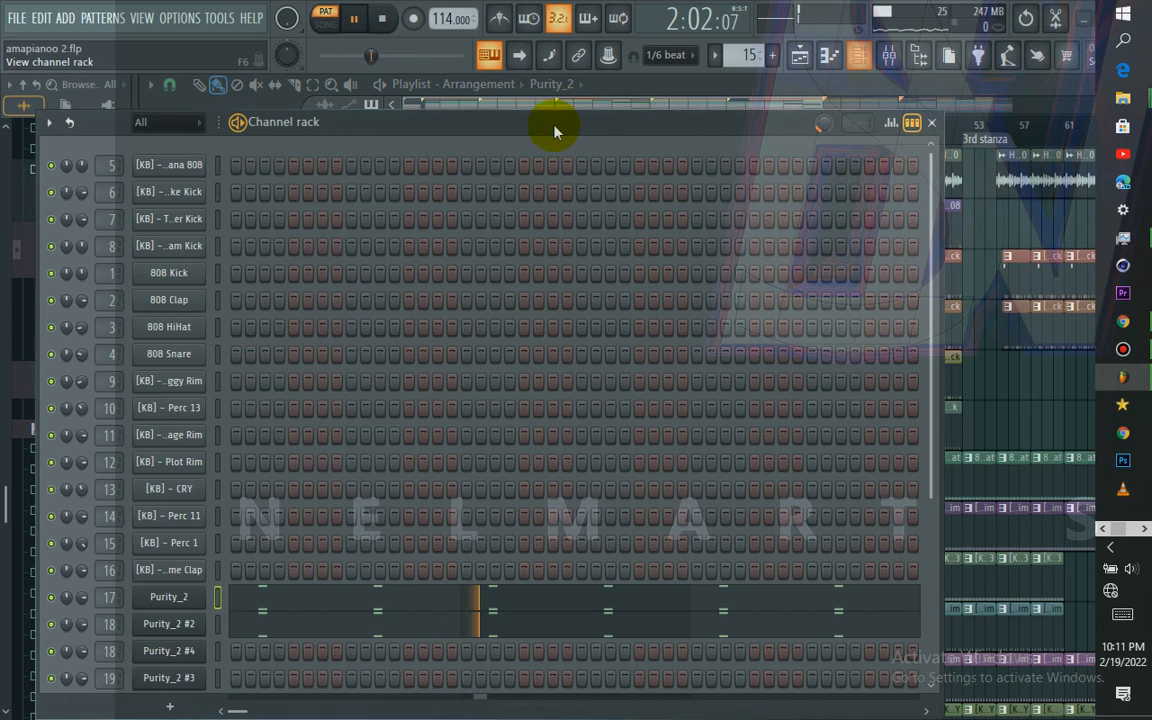
left_click_drag(602, 144, 775, 200)
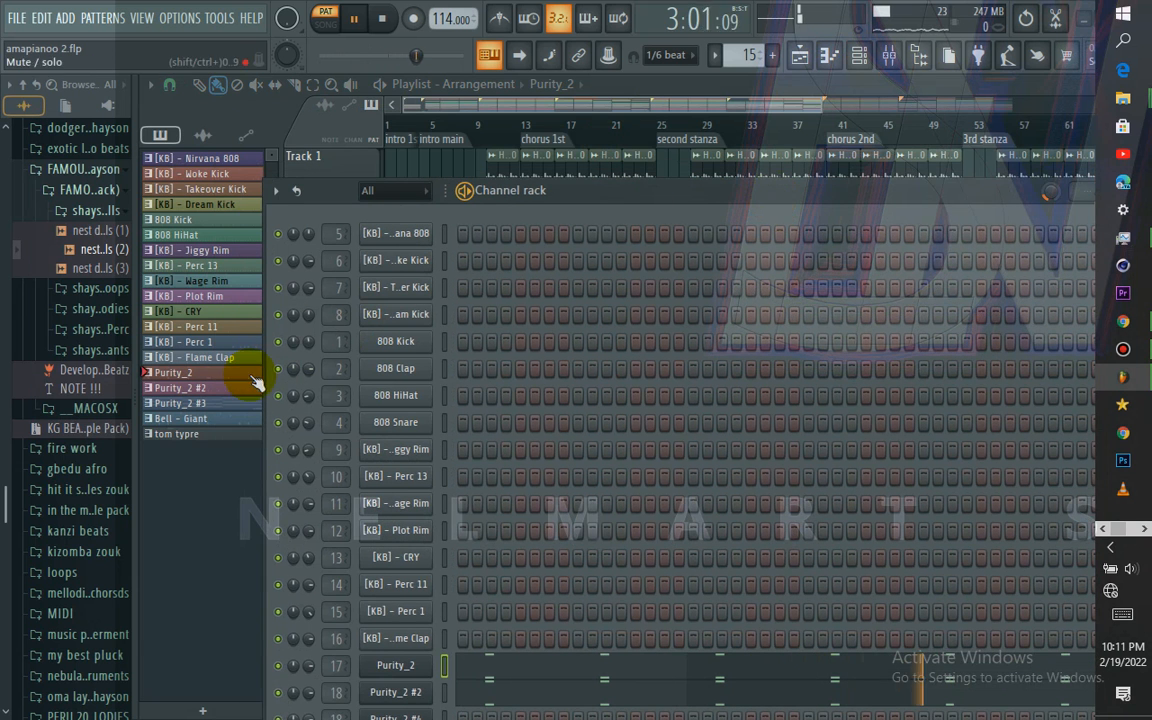
left_click(246, 390)
left_click_drag(602, 195, 588, 121)
scroll(690, 349, "down", 9)
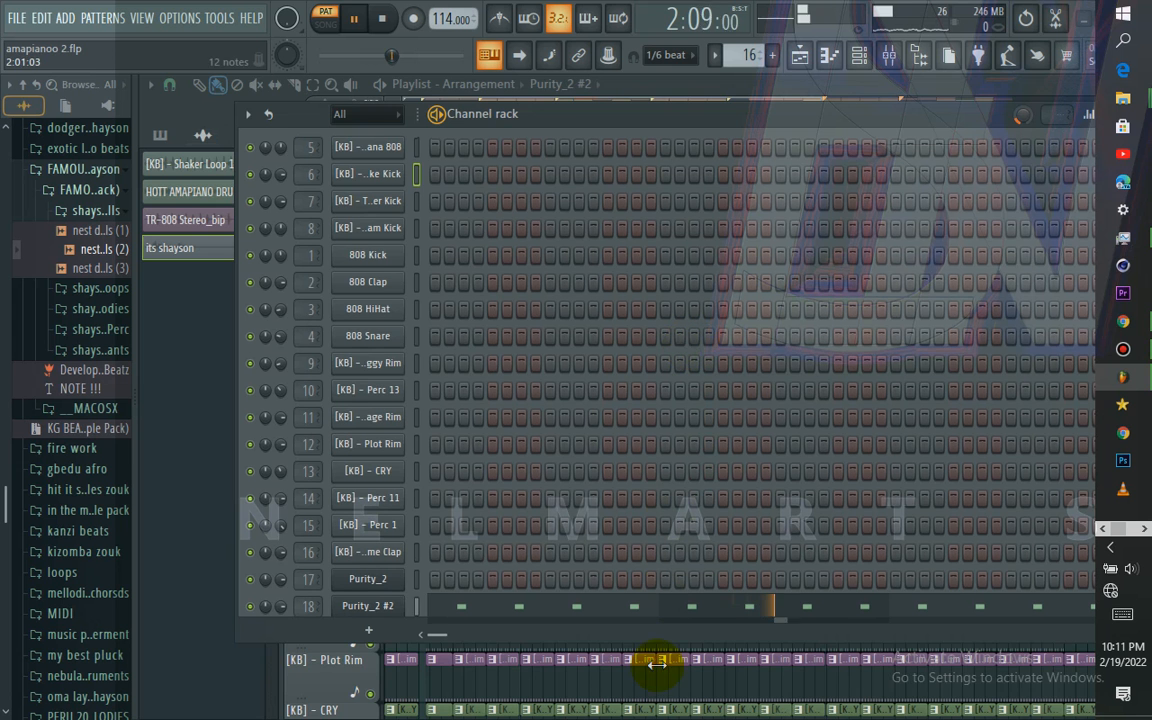
Examine the Purity_2 #2 notes in the piano roll and bring the Channel rack back up
left_click(663, 609)
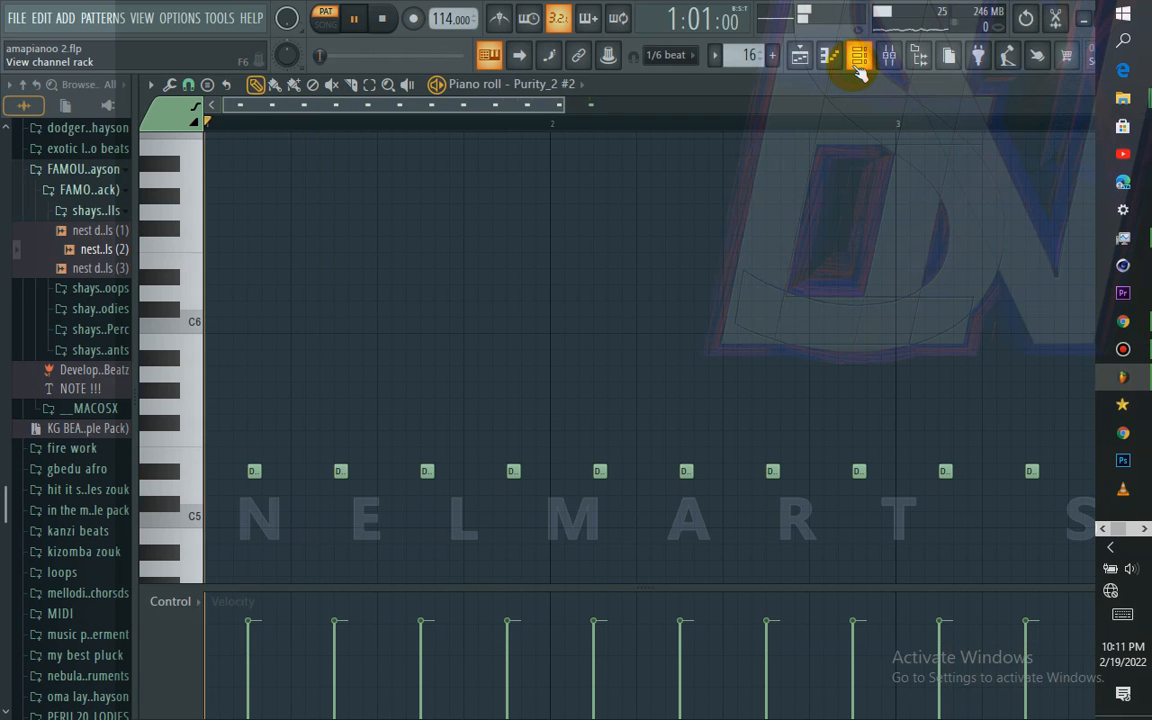
left_click(859, 57)
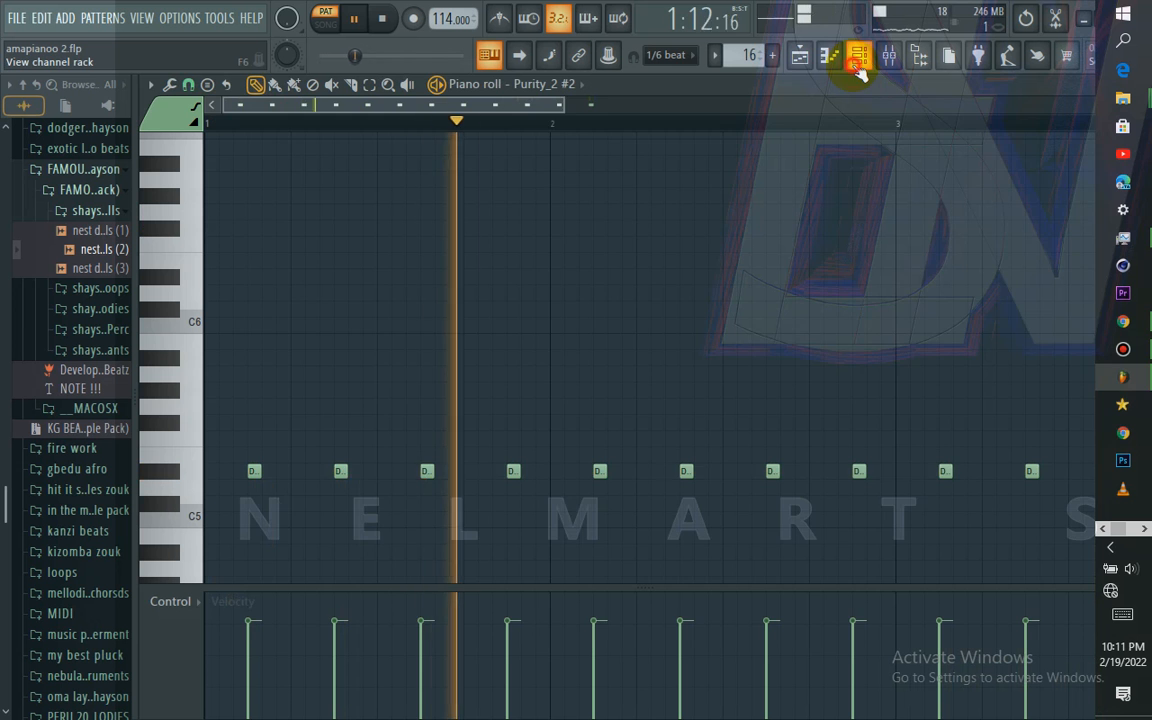
left_click(859, 57)
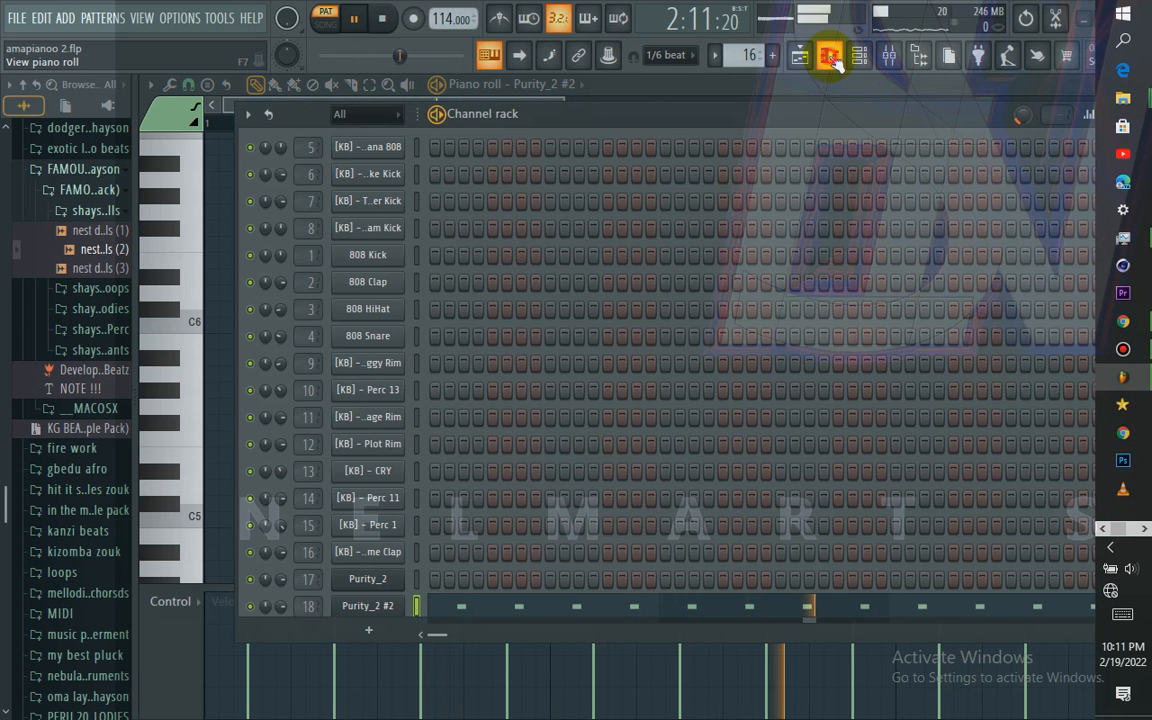
left_click(833, 58)
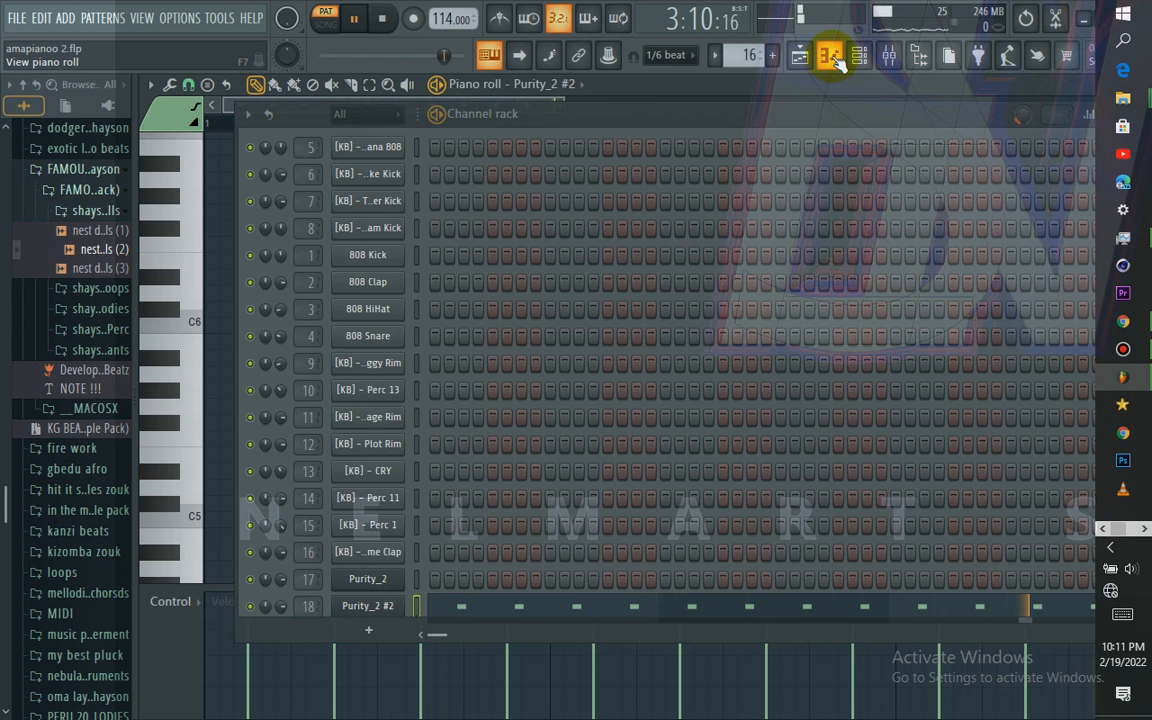
Return to the playlist, show its pattern list, and play the Purity_2 #3 pattern
left_click(835, 58)
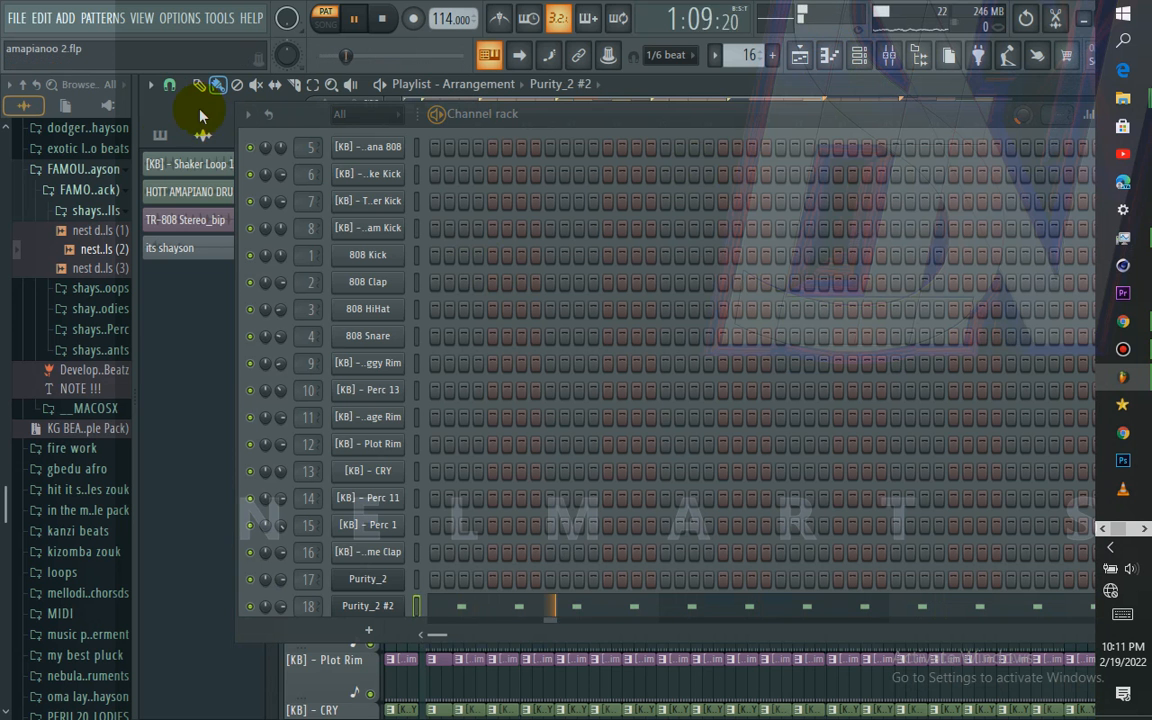
left_click(170, 138)
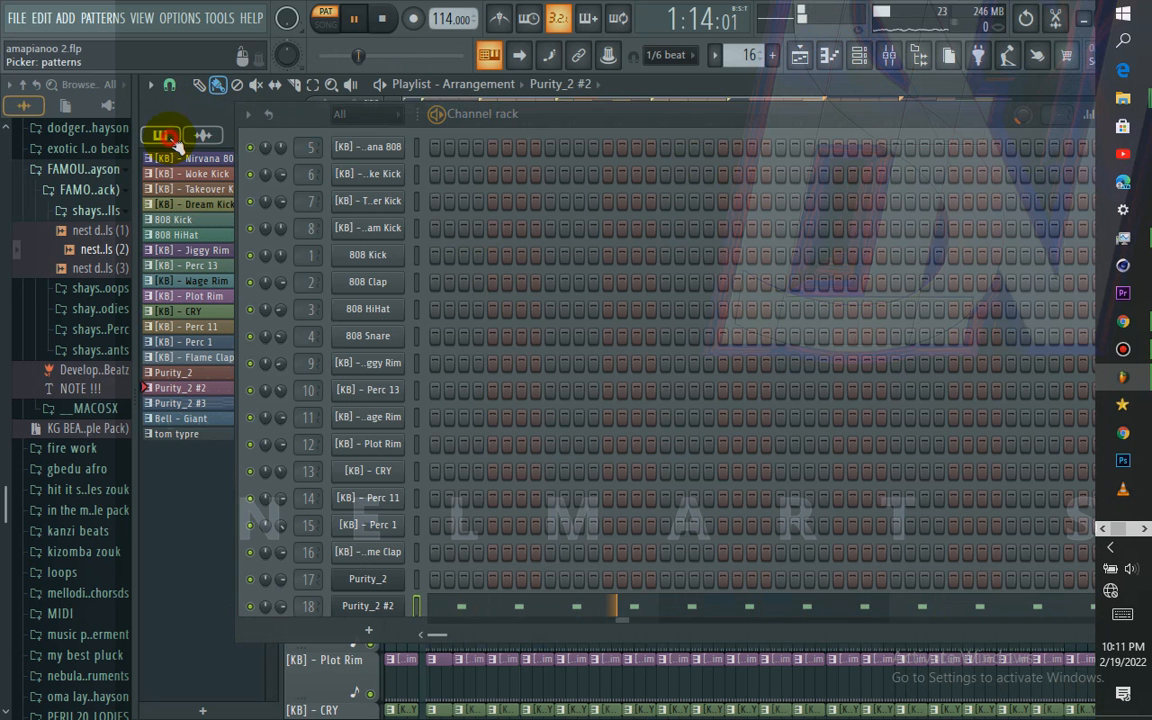
left_click(214, 406)
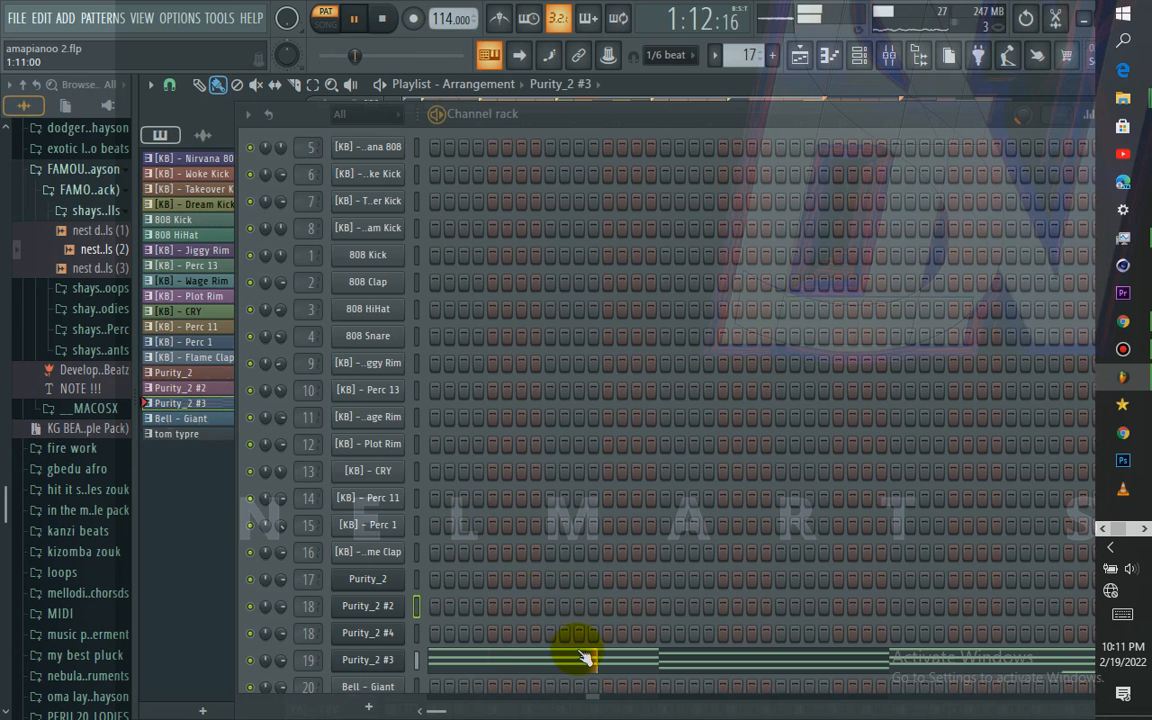
Examine all the Purity_2 #3 chord notes in the piano roll with the Channel rack moved aside, and return to the playlist
left_click(584, 664)
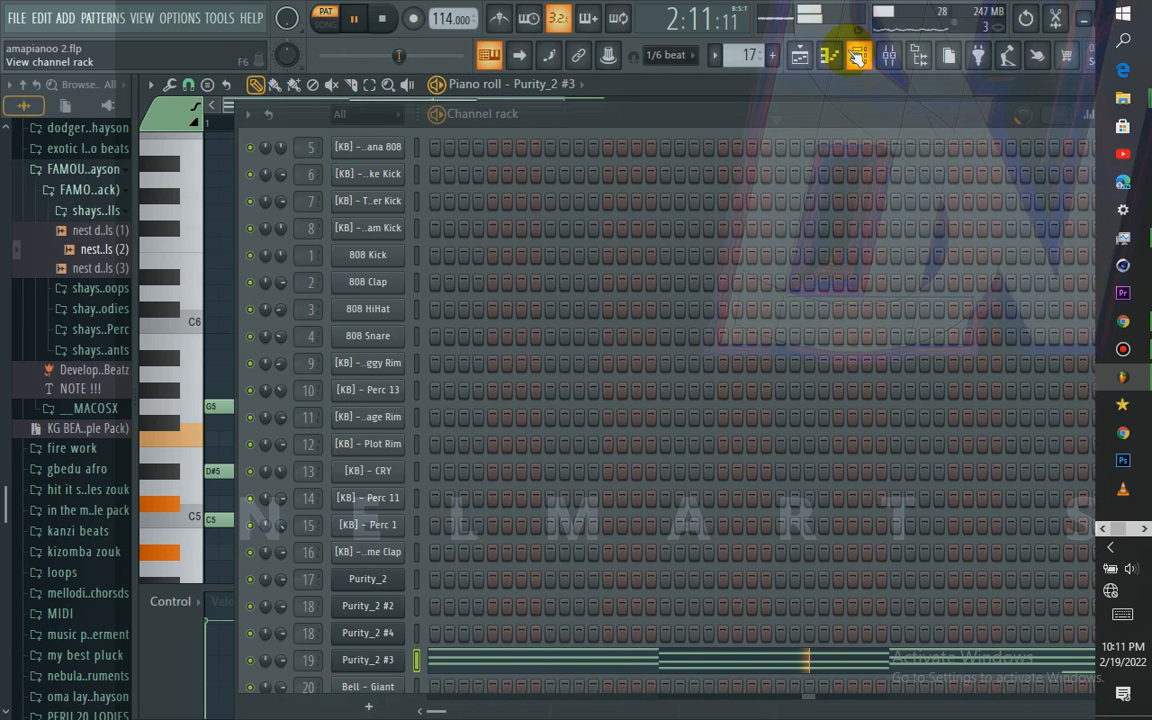
left_click_drag(958, 132, 728, 615)
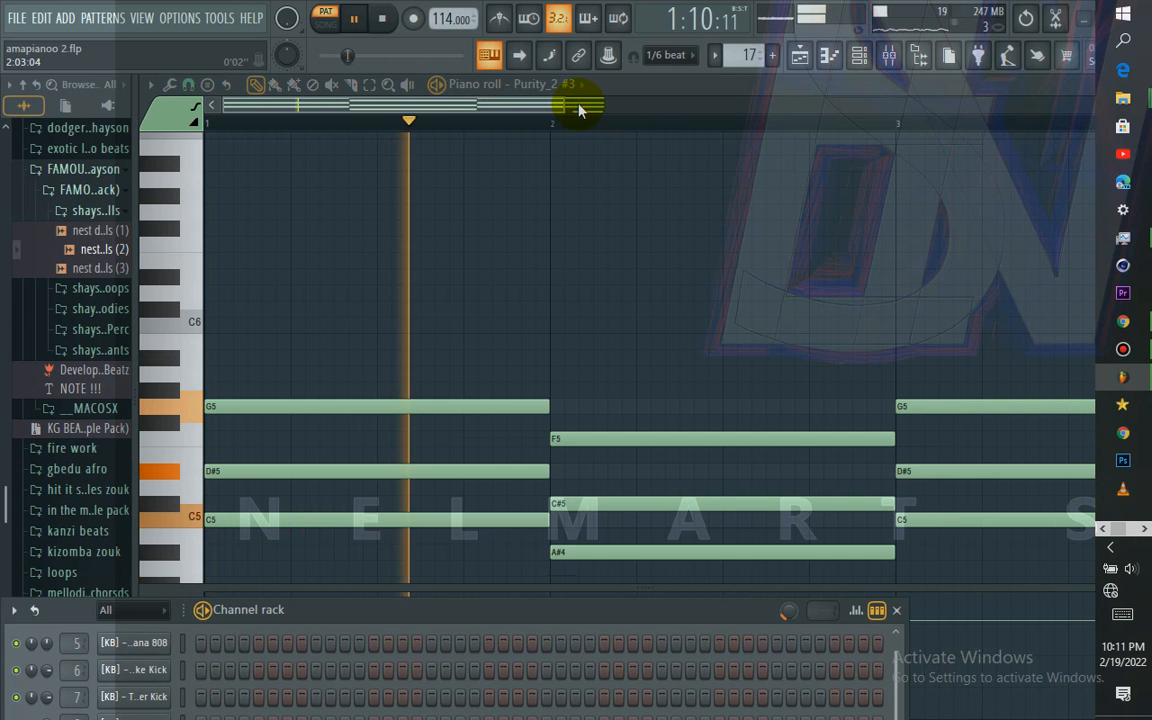
left_click_drag(561, 103, 802, 121)
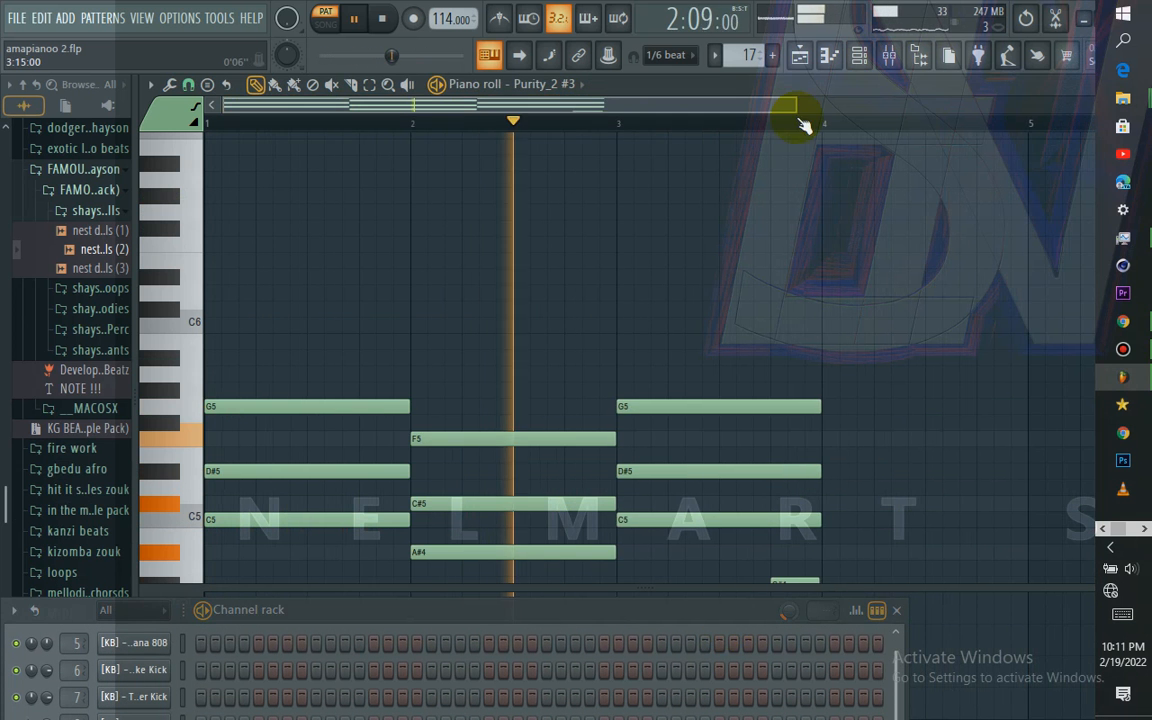
scroll(851, 216, "down", 3)
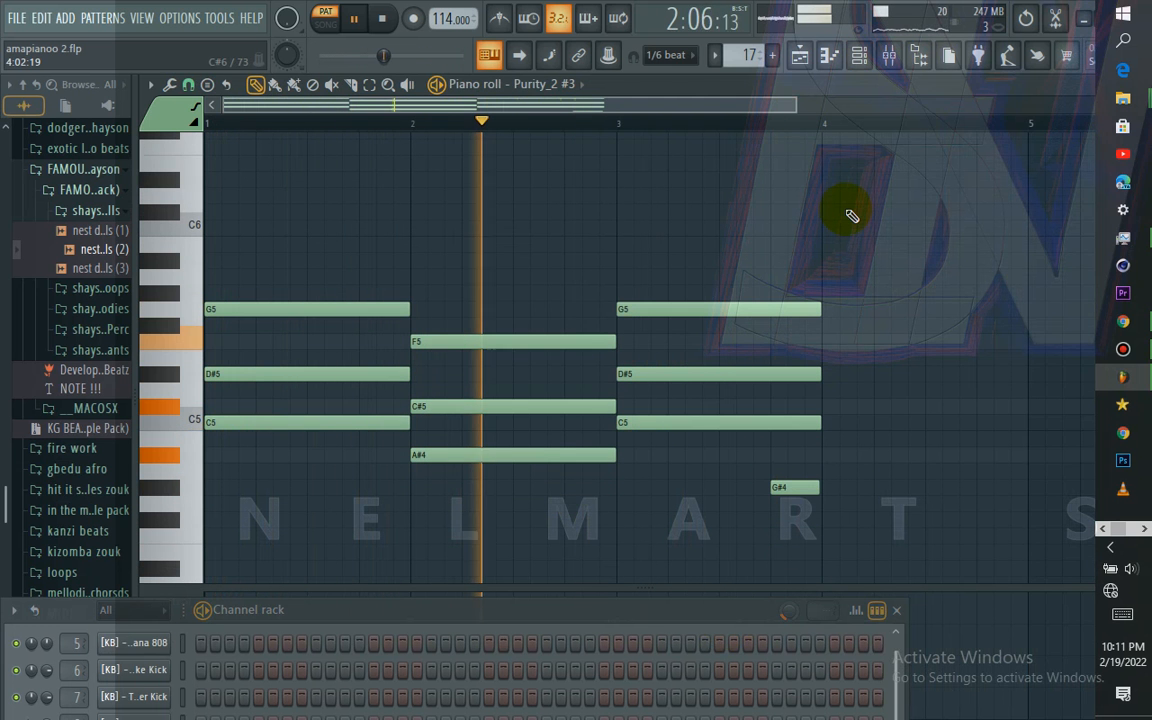
left_click(829, 55)
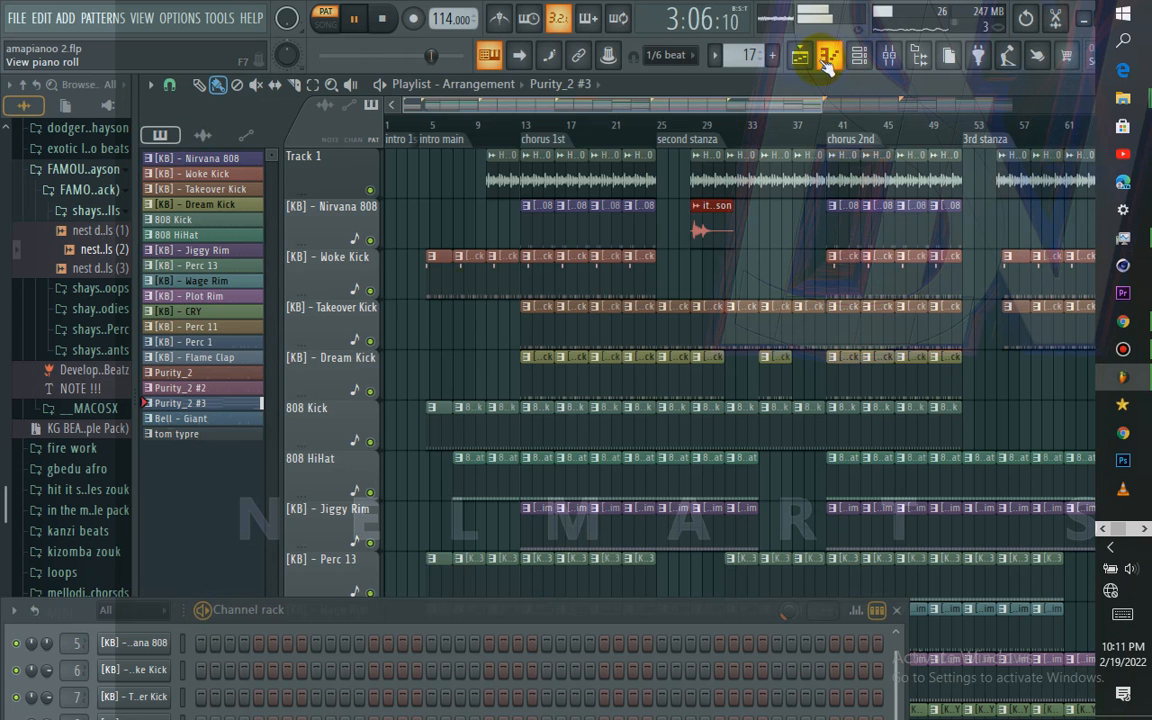
Play the Bell - Giant pattern and bring its row into view in the Channel rack
left_click(230, 425)
left_click_drag(367, 614, 487, 283)
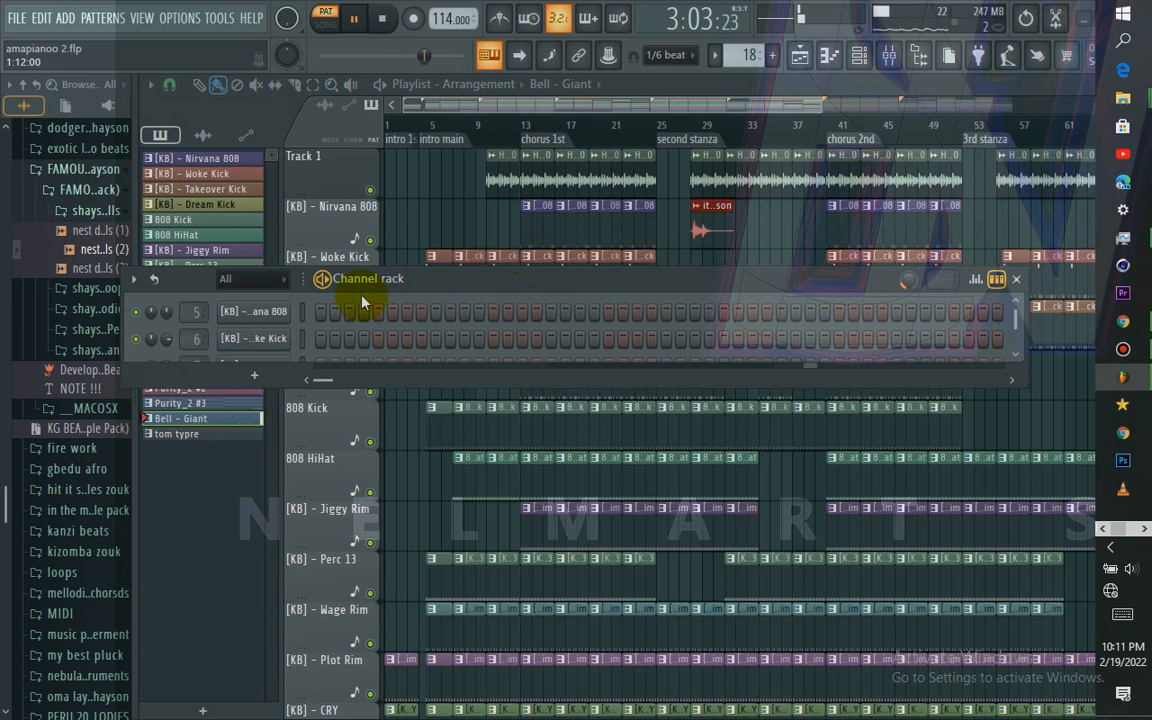
left_click(270, 285)
left_click(268, 299)
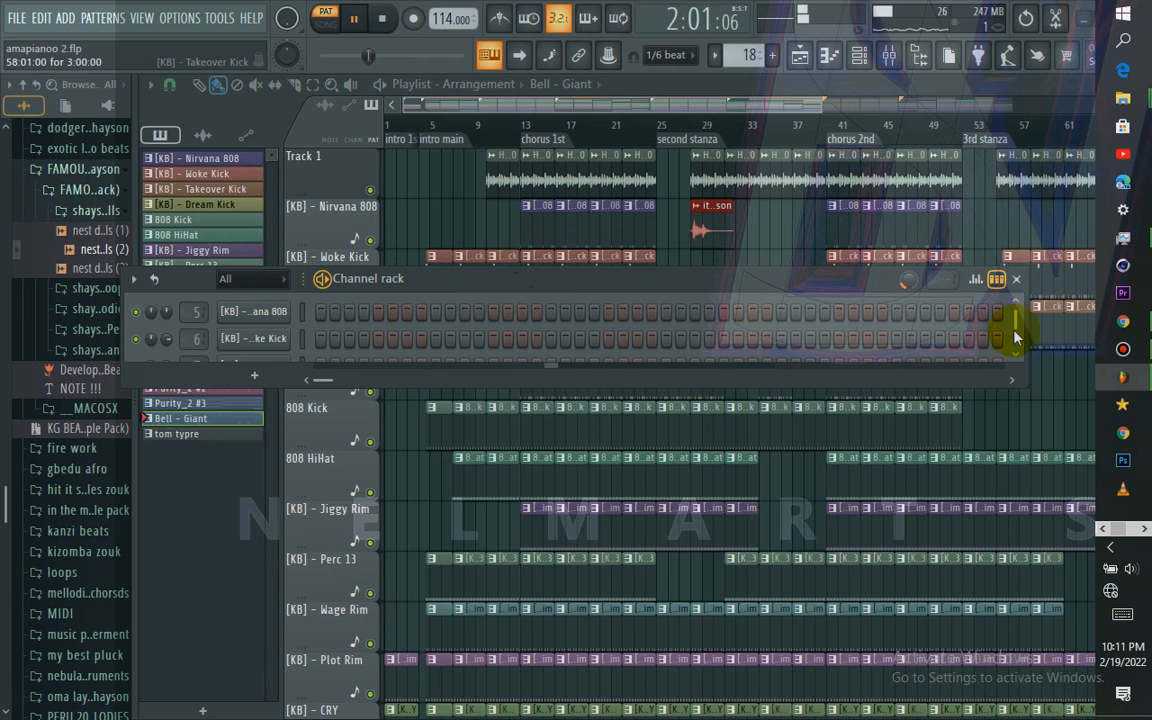
mouse_move(1017, 327)
left_mouse_down()
mouse_move(1022, 370)
mouse_move(1018, 334)
left_mouse_up()
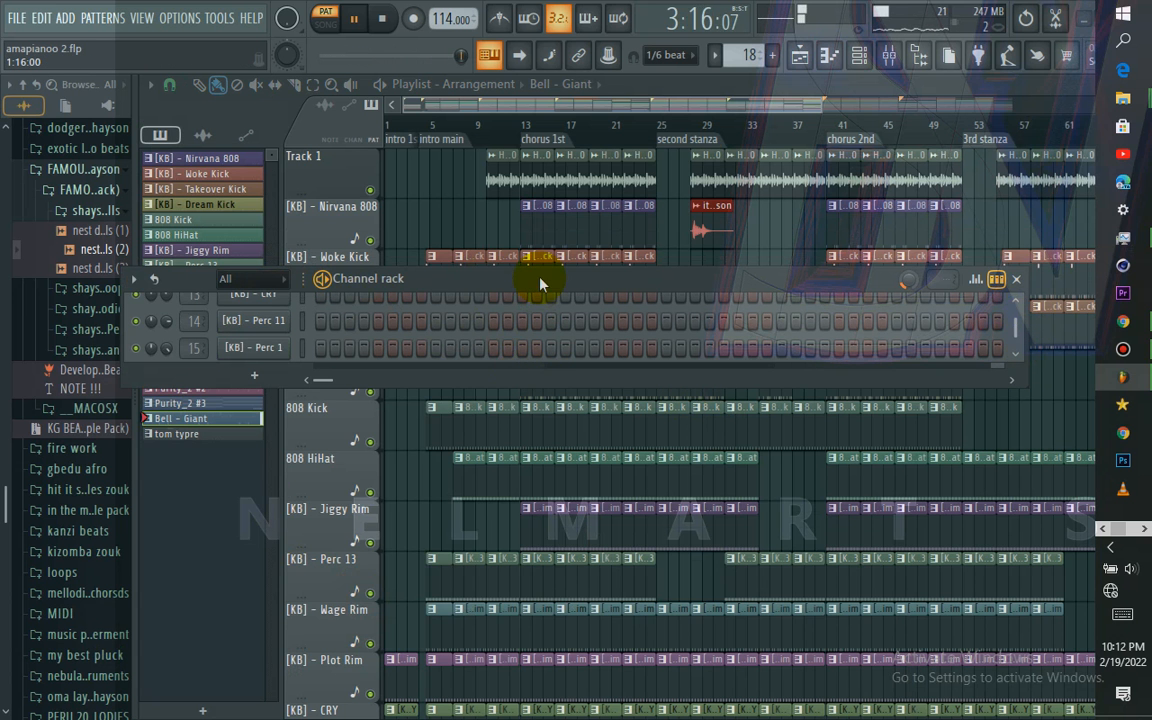
left_click_drag(535, 271, 539, 108)
View the Bell - Giant pattern in the piano roll with the Channel rack moved lower, and return to the playlist
left_click(571, 353)
left_click_drag(826, 126, 780, 364)
left_click(830, 56)
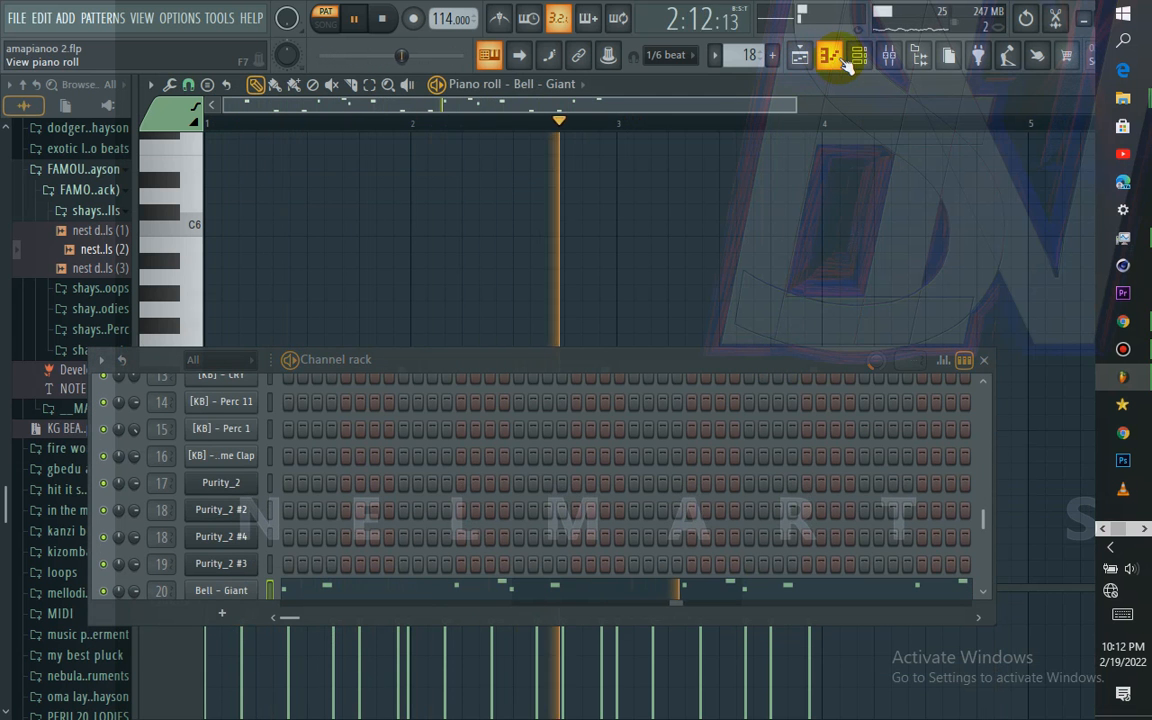
left_click(829, 57)
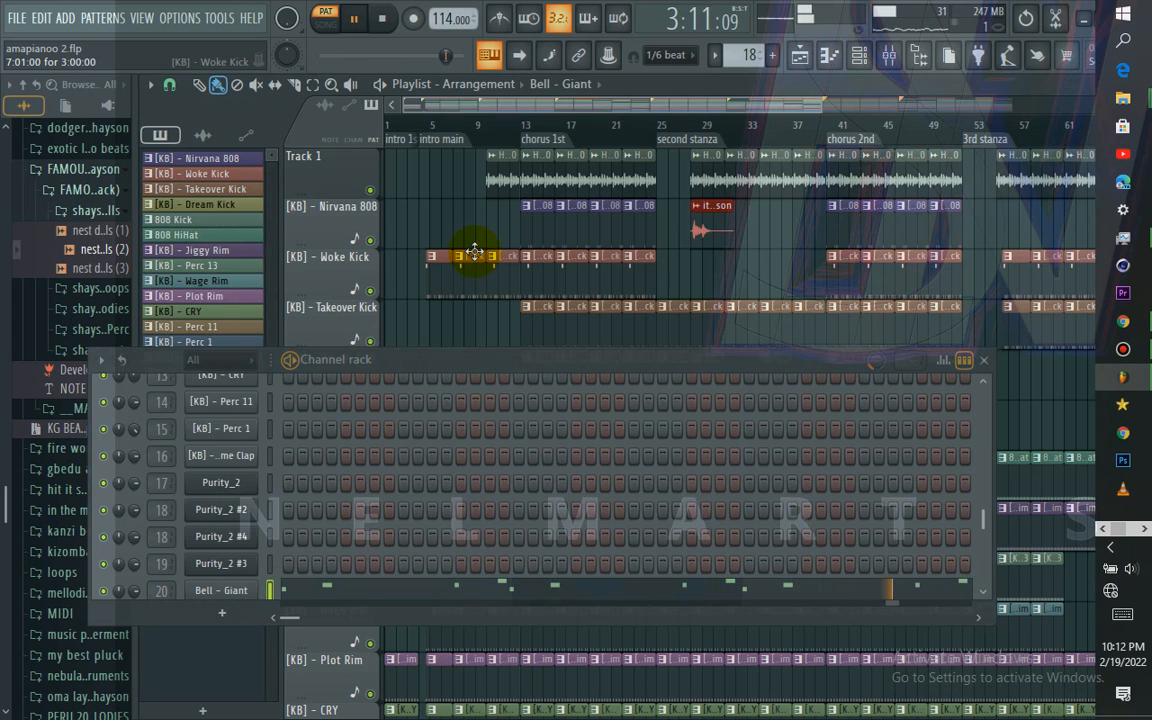
Play the tom typre pattern and bring its Log Drum channel row into view in the Channel rack
left_click_drag(400, 375, 586, 376)
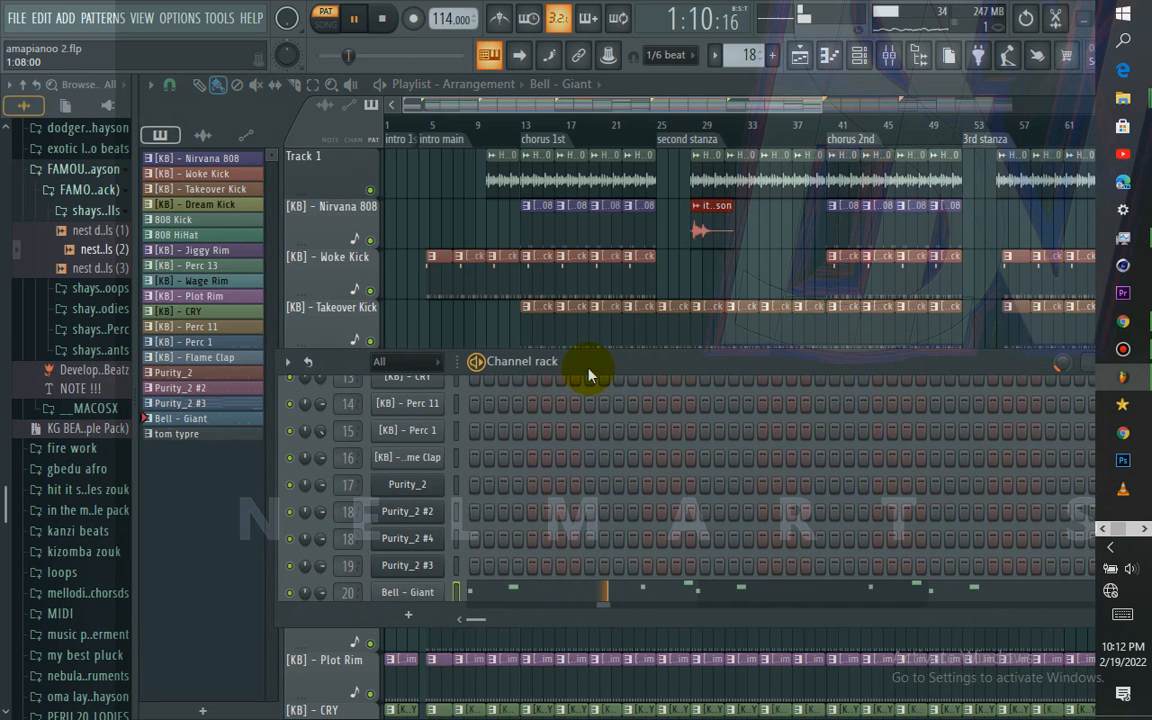
left_click(240, 436)
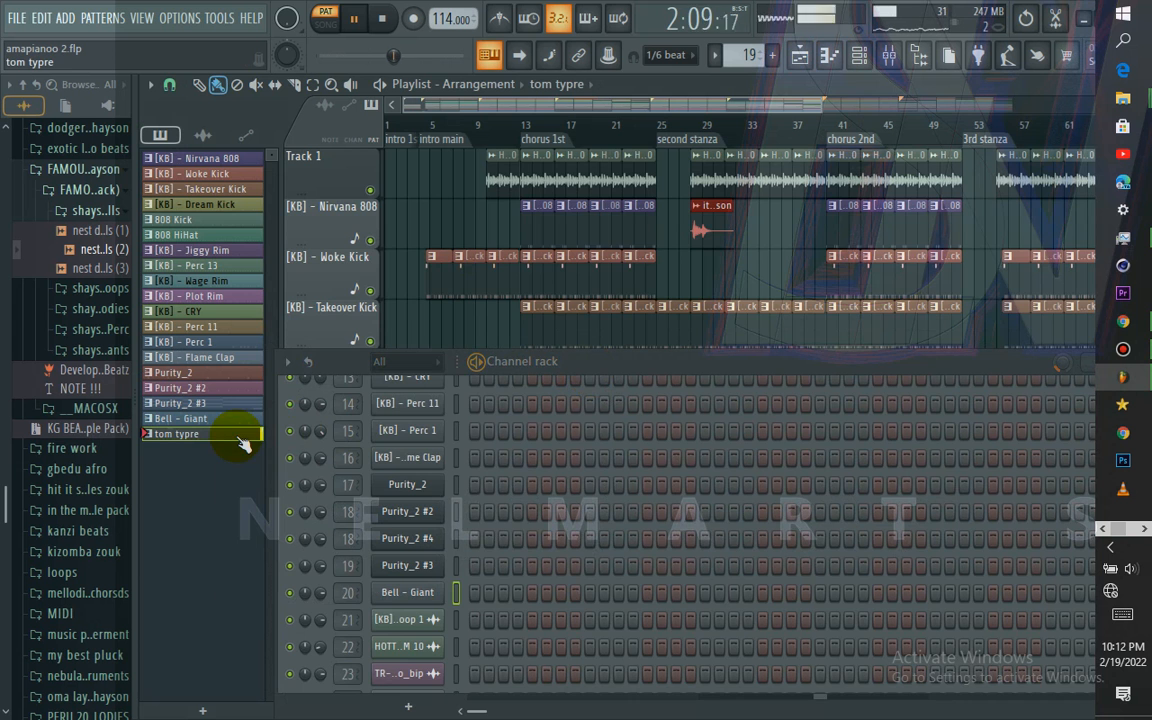
left_click_drag(613, 375, 560, 196)
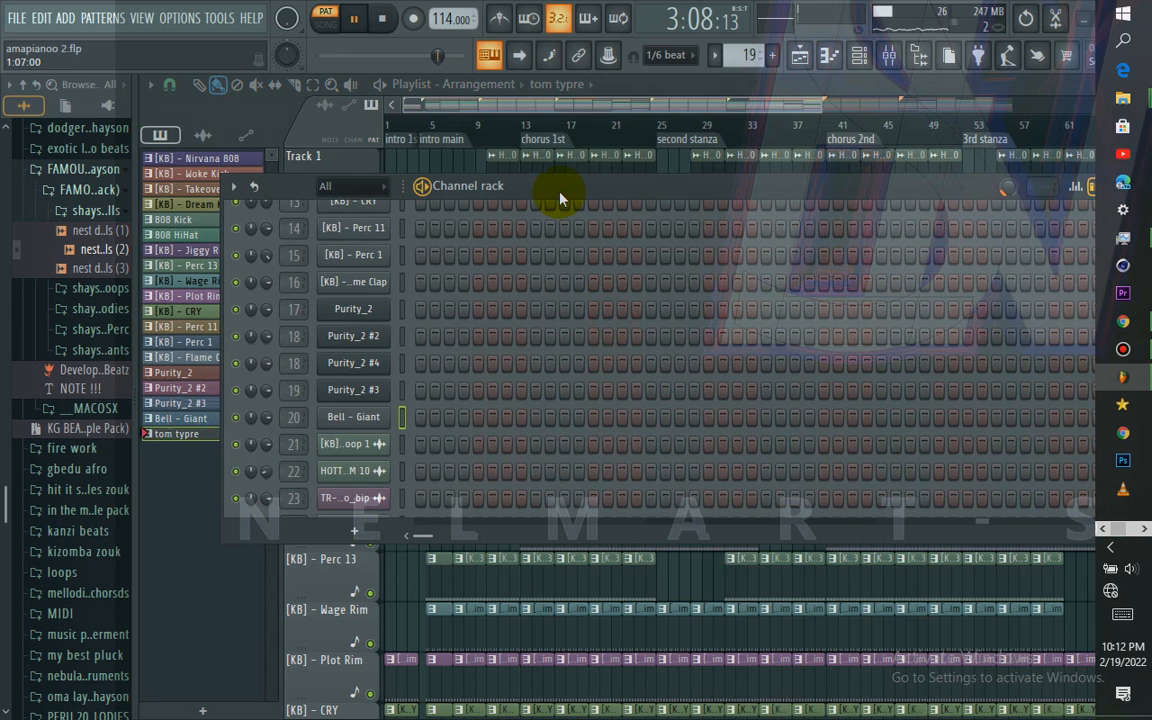
left_click_drag(677, 184, 612, 197)
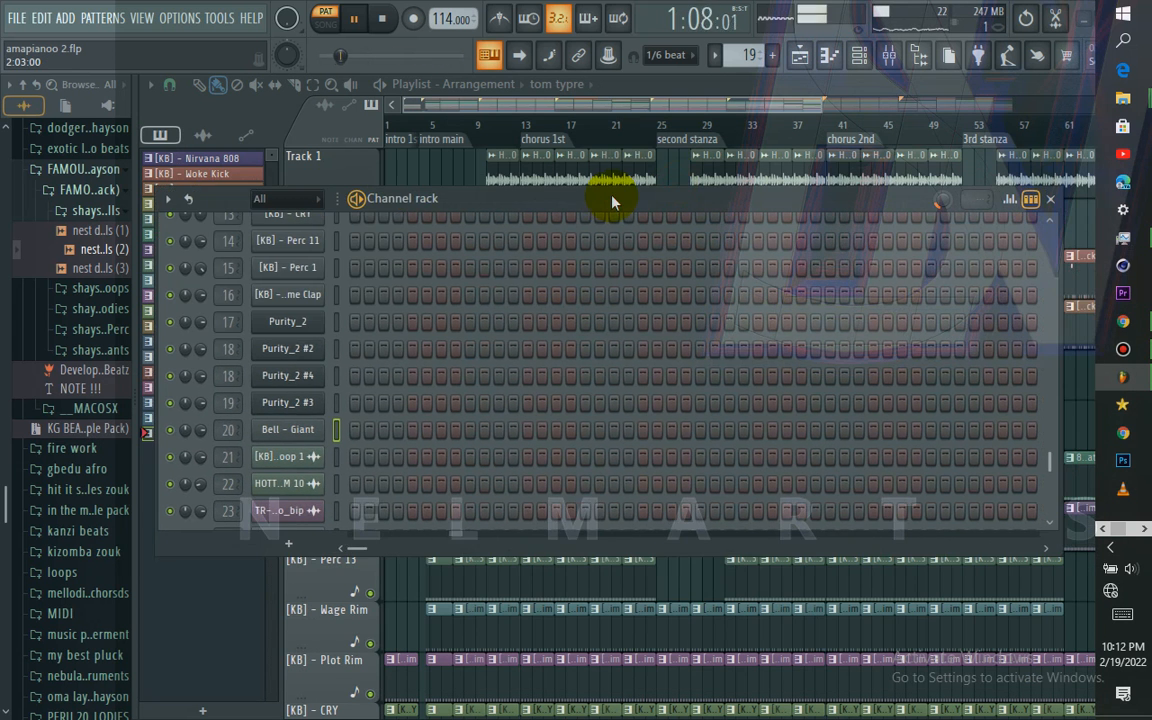
scroll(1055, 460, "down", 3)
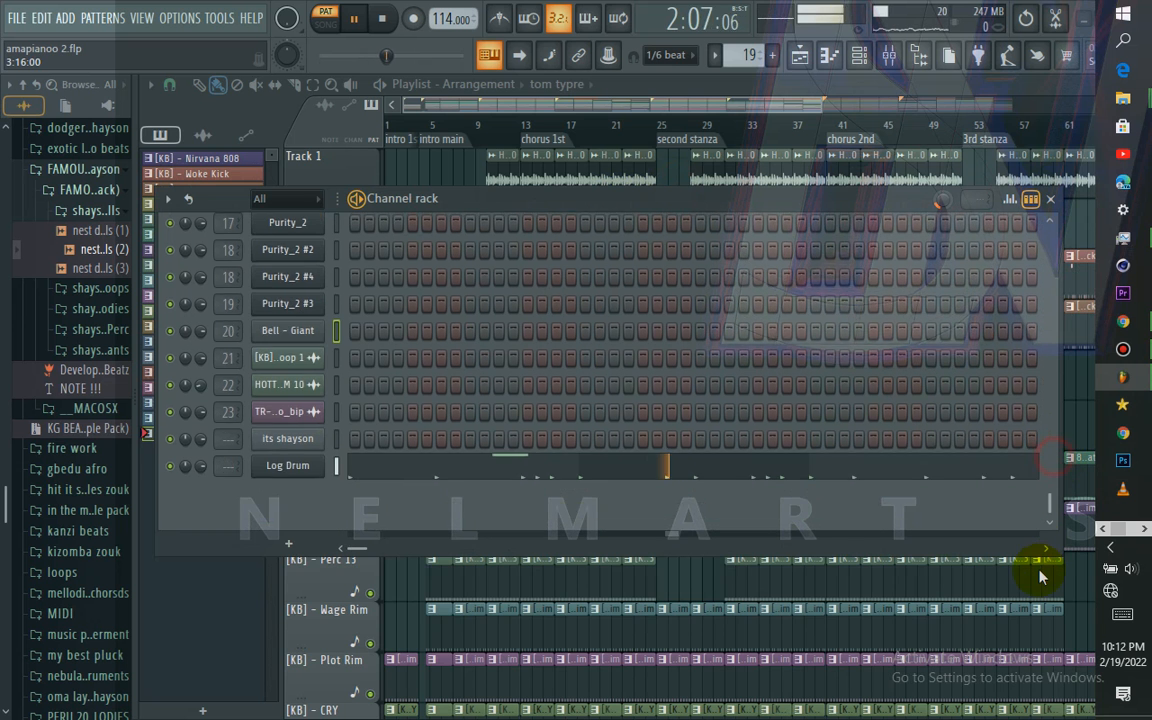
Examine the Log Drum notes in the piano roll with the Channel rack closed, and return to the playlist
left_click(907, 504)
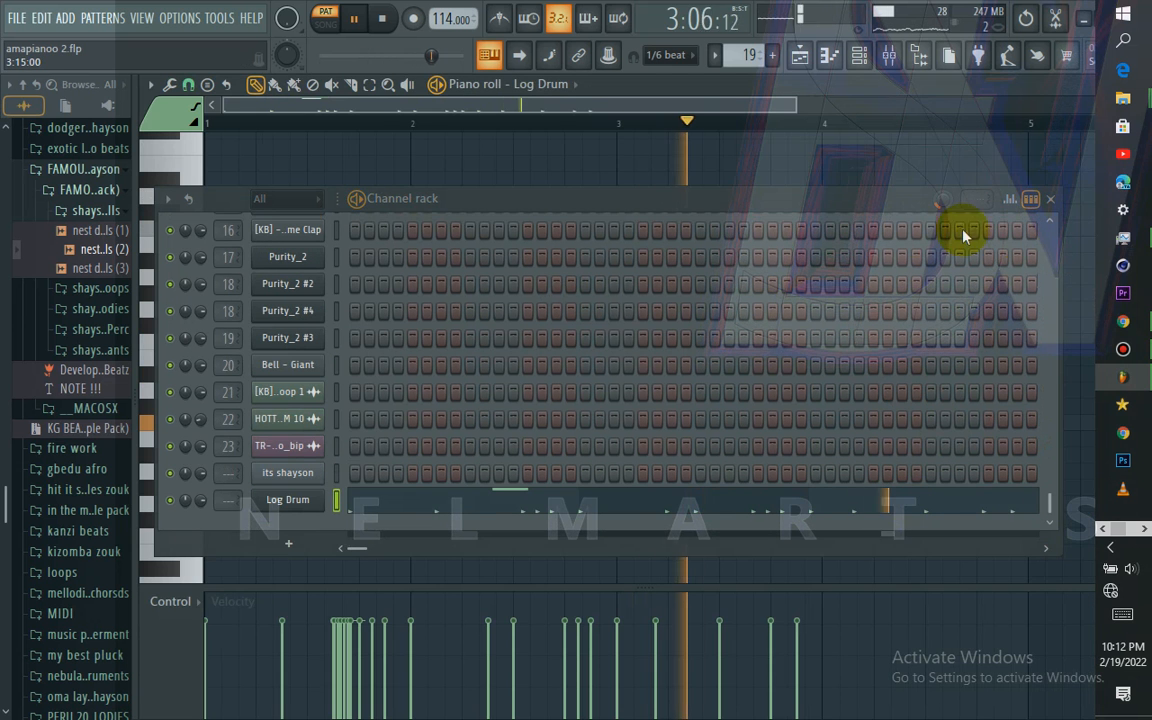
left_click_drag(869, 206, 928, 617)
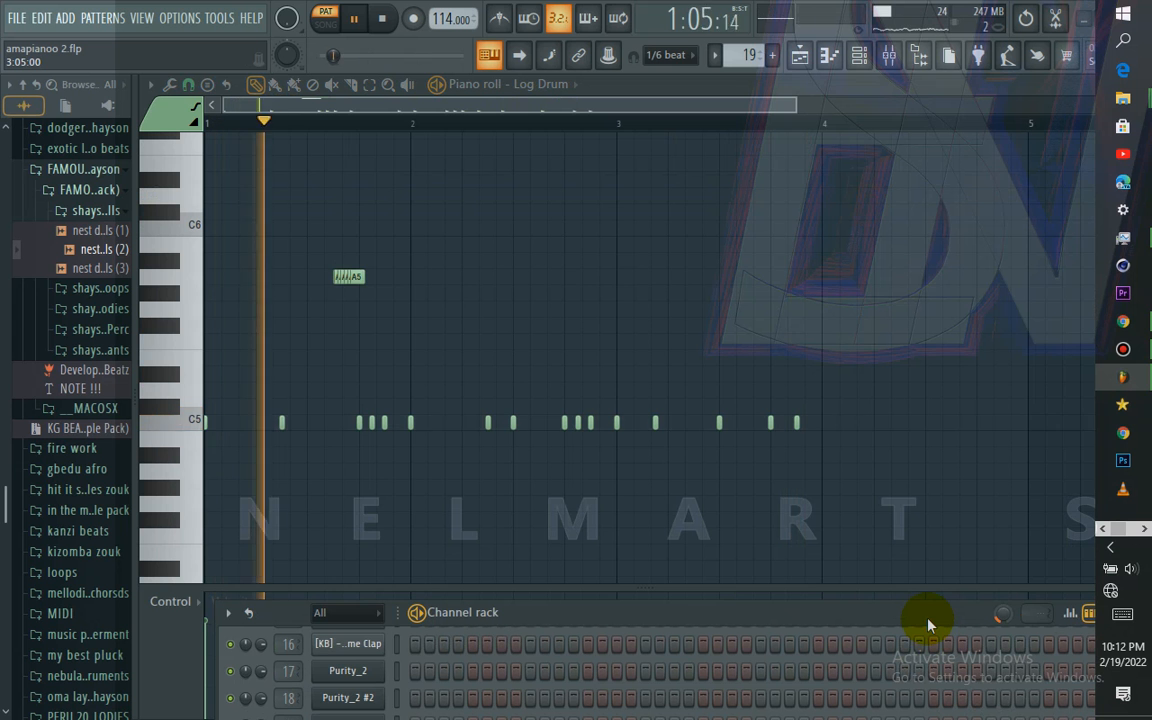
left_click_drag(920, 620, 856, 424)
left_click(1067, 423)
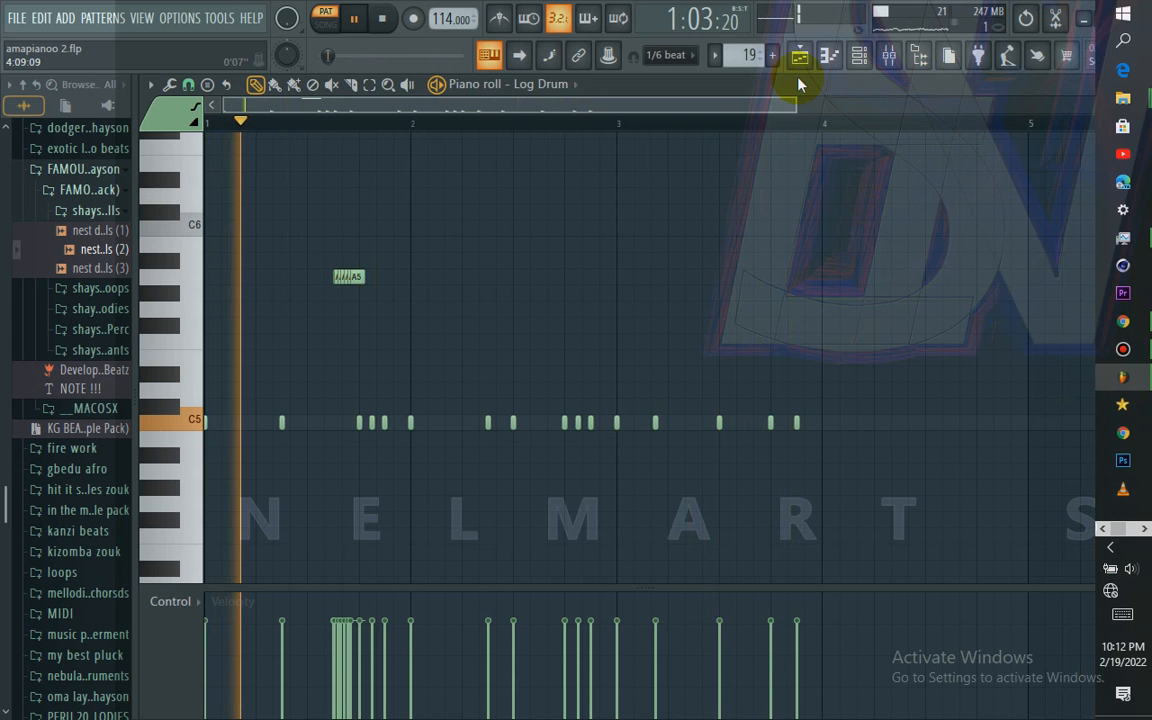
left_click(829, 55)
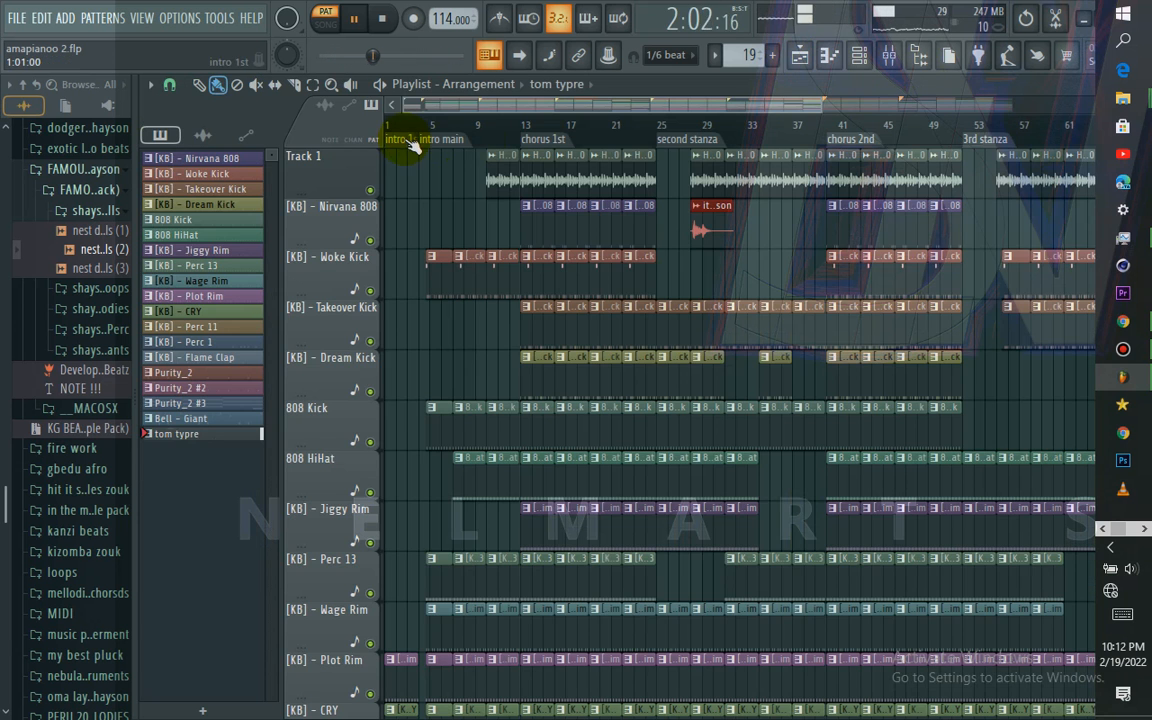
Switch playback to song mode and play the full arrangement from the beginning
left_click_drag(402, 127, 361, 125)
key("space")
key("space")
key("space")
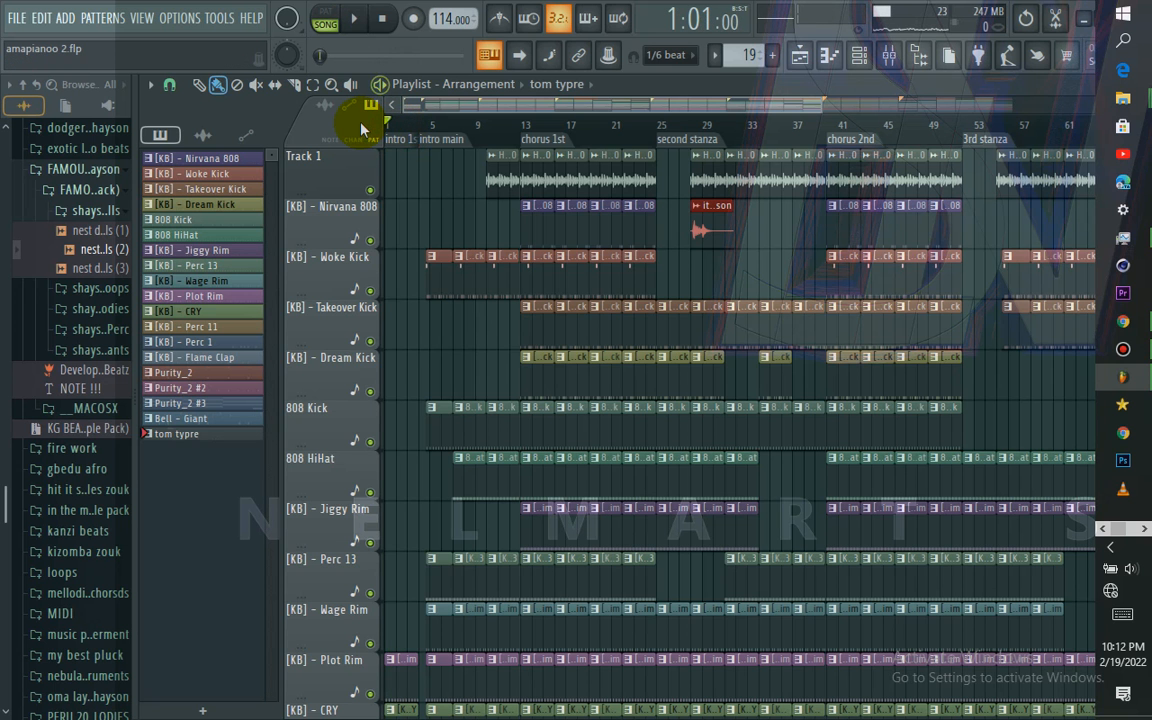
key("space")
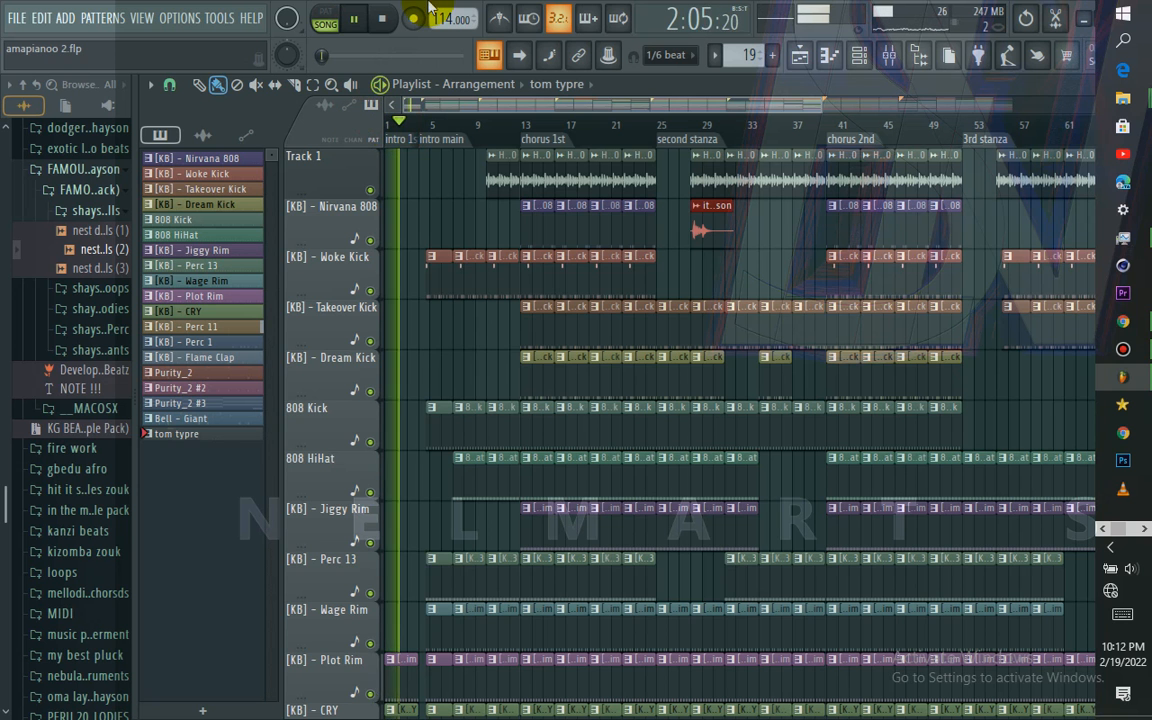
mouse_move(575, 8)
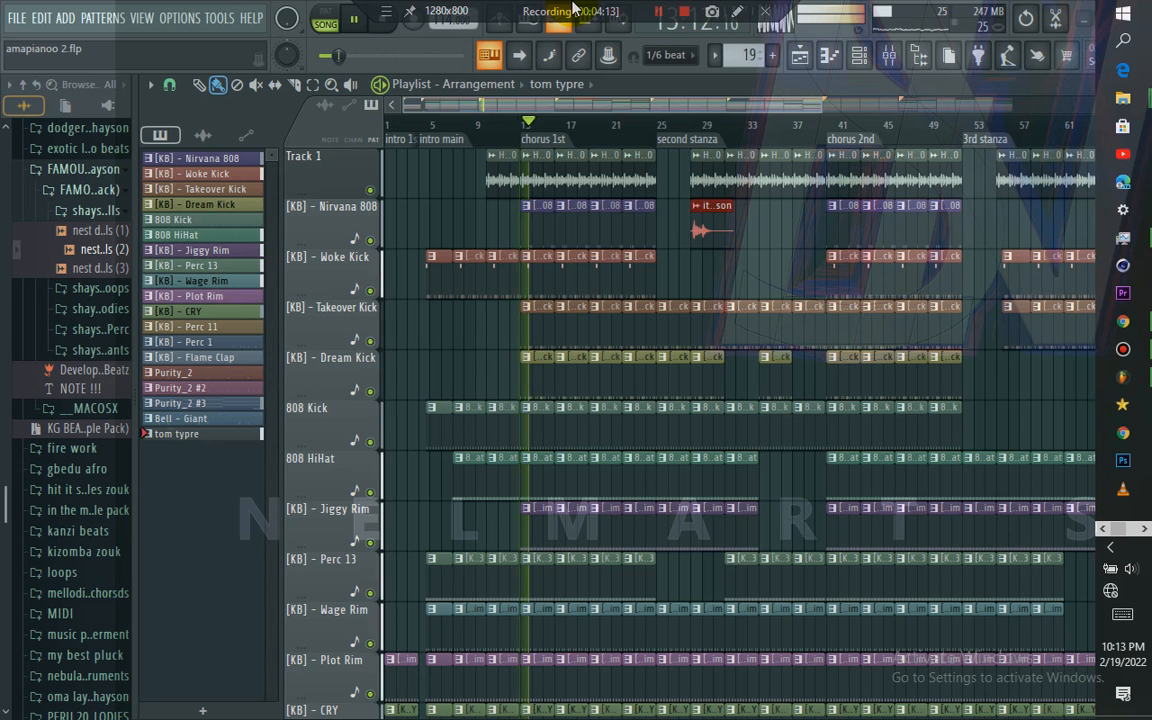
left_click(607, 56)
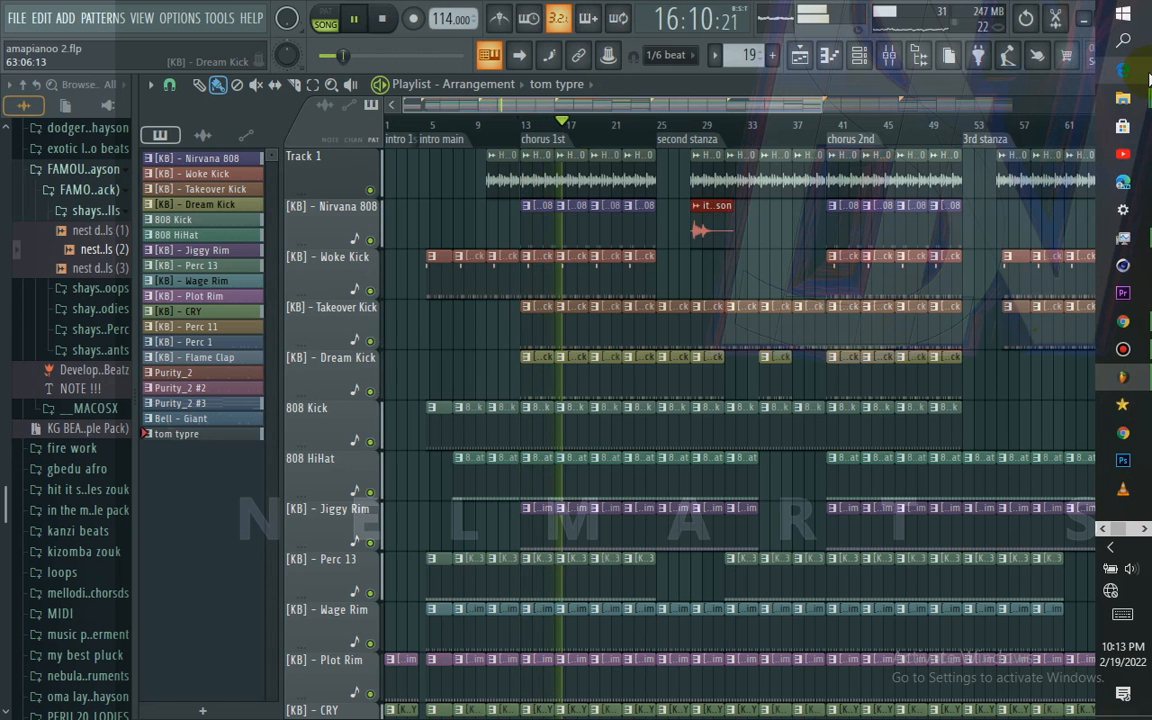
Switch to the File Explorer window showing Music and look through the Pictures folder
mouse_move(1140, 97)
left_click(1020, 133)
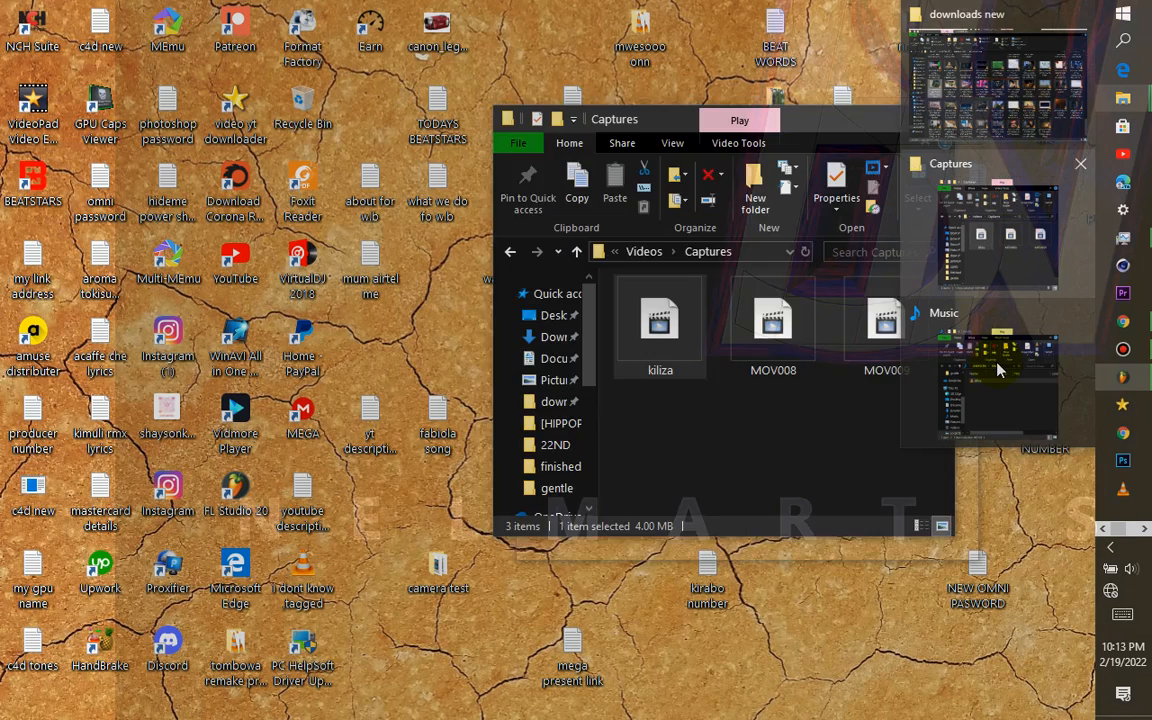
left_click(996, 370)
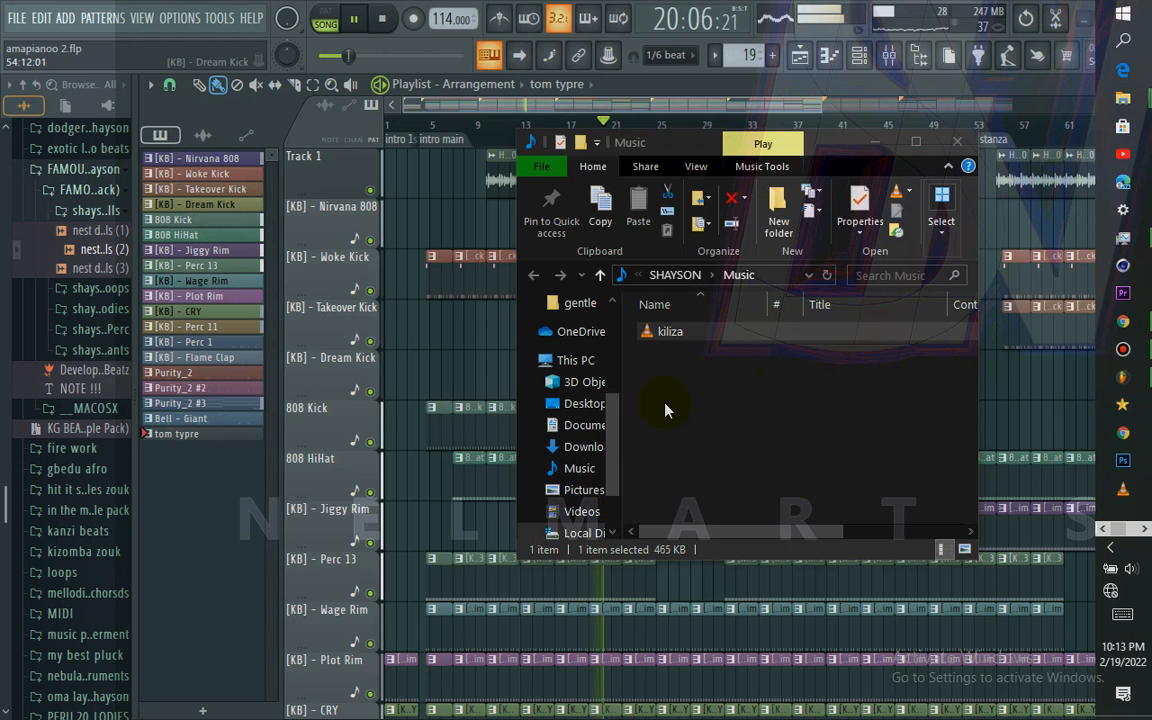
left_click(583, 490)
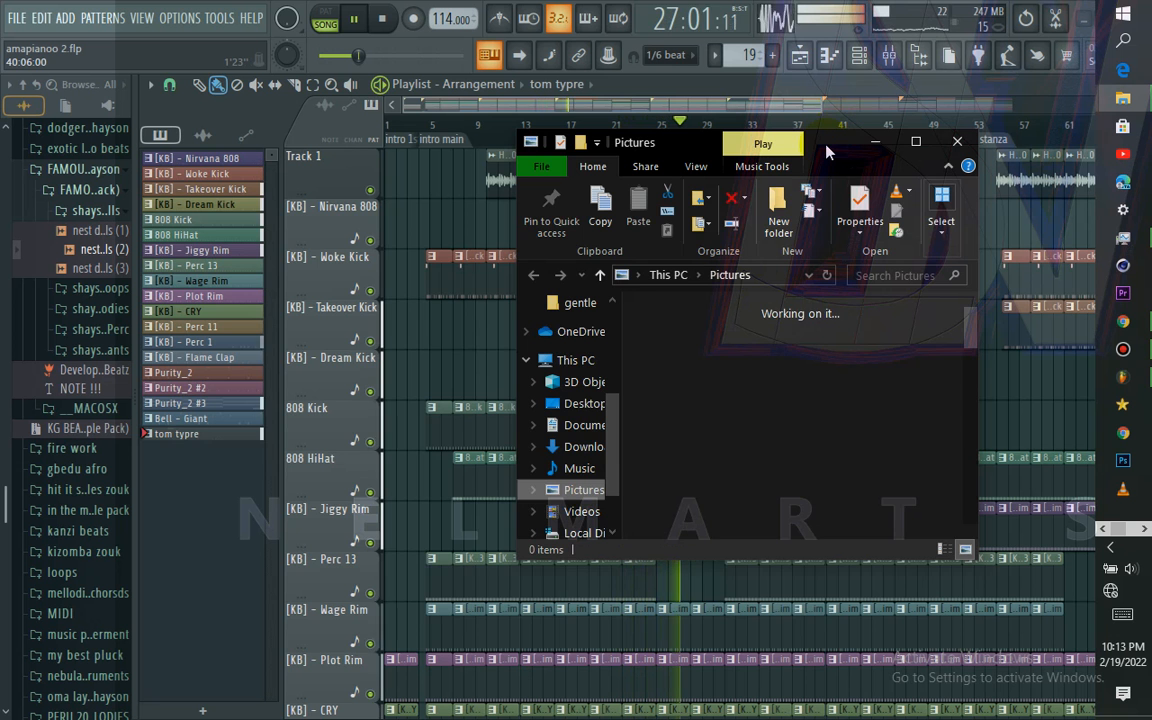
left_click_drag(809, 152, 486, 198)
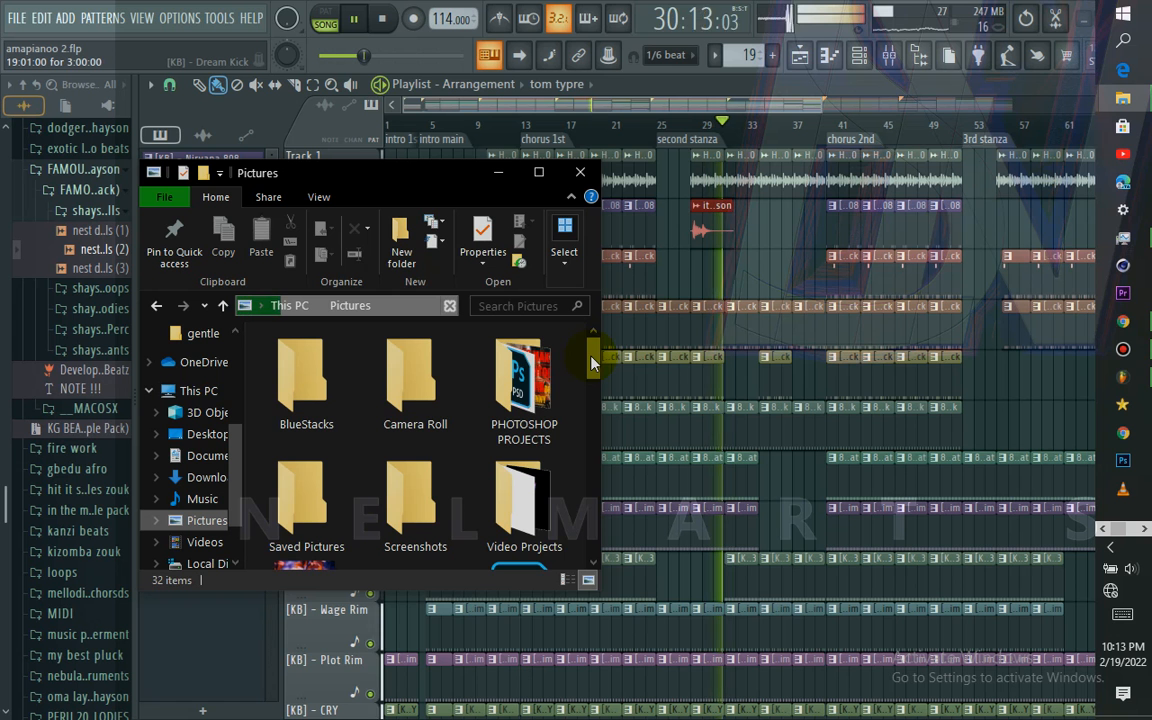
left_click_drag(592, 362, 599, 535)
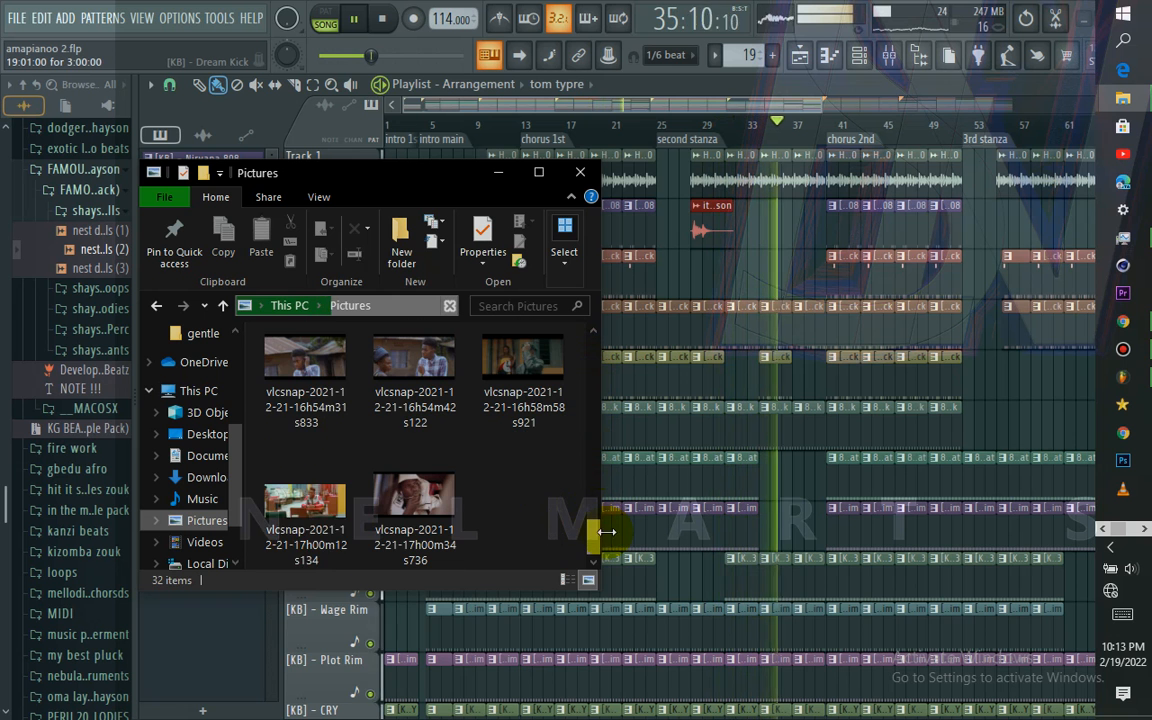
Open Local Disk (D:) in File Explorer and reposition the window over the playlist
left_click_drag(240, 510, 240, 537)
left_click(224, 508)
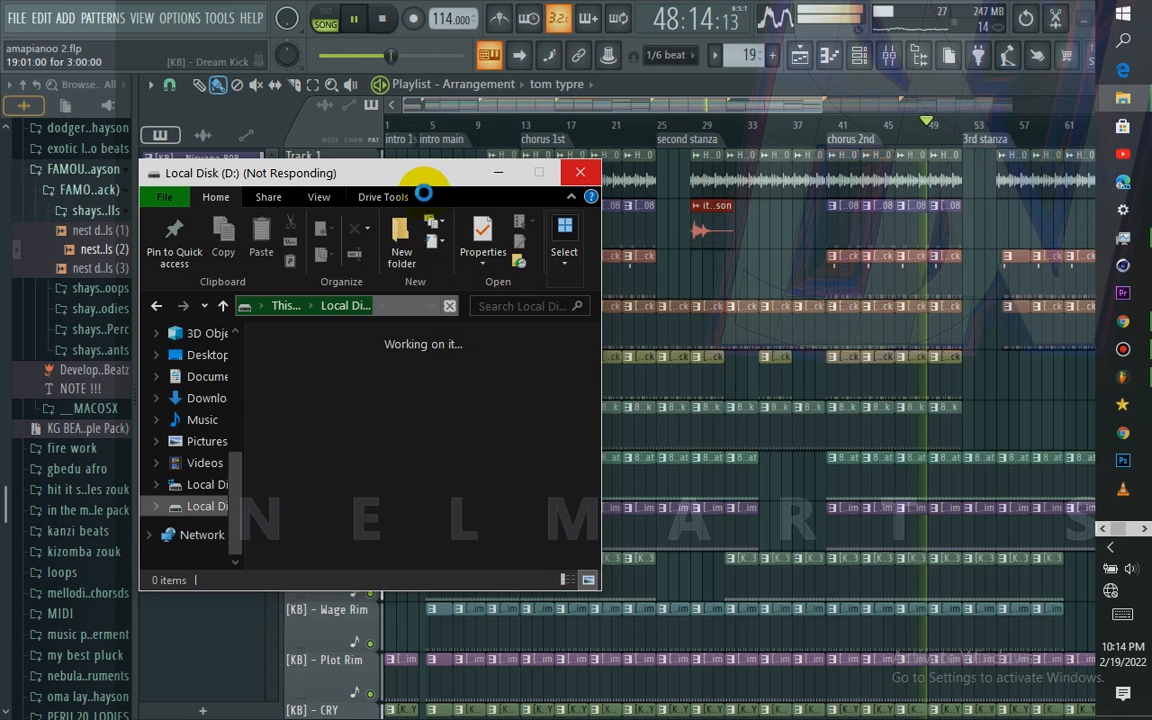
left_click_drag(421, 192, 431, 371)
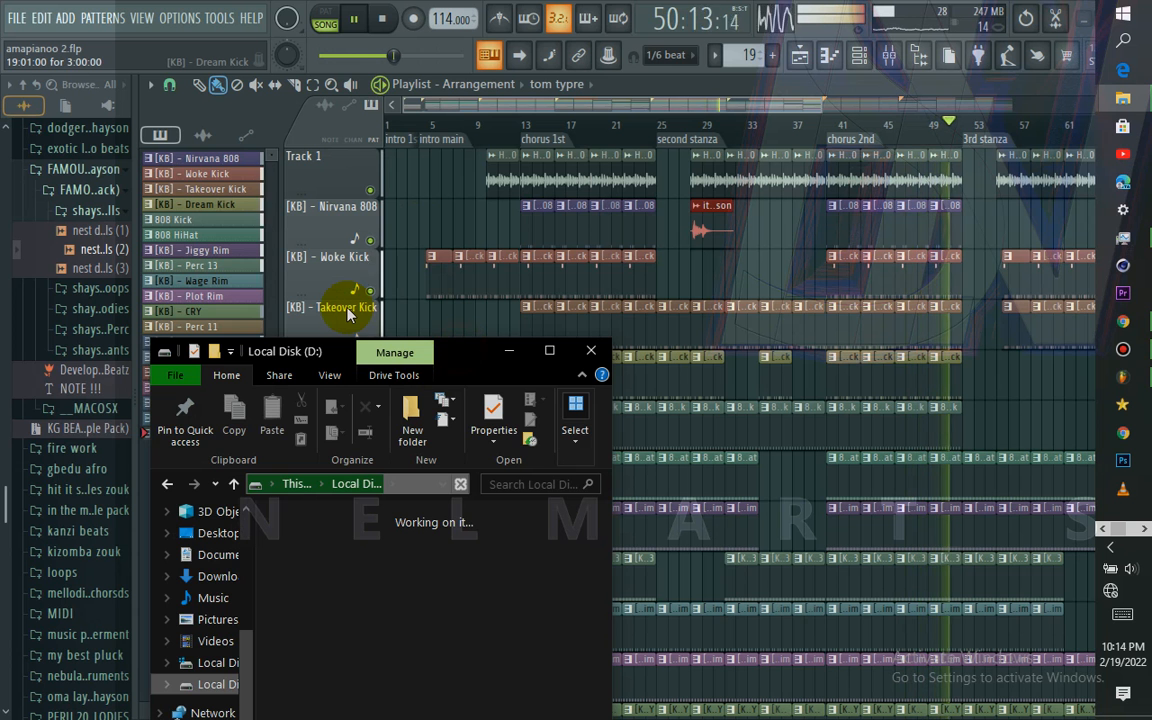
left_click_drag(347, 314, 349, 152)
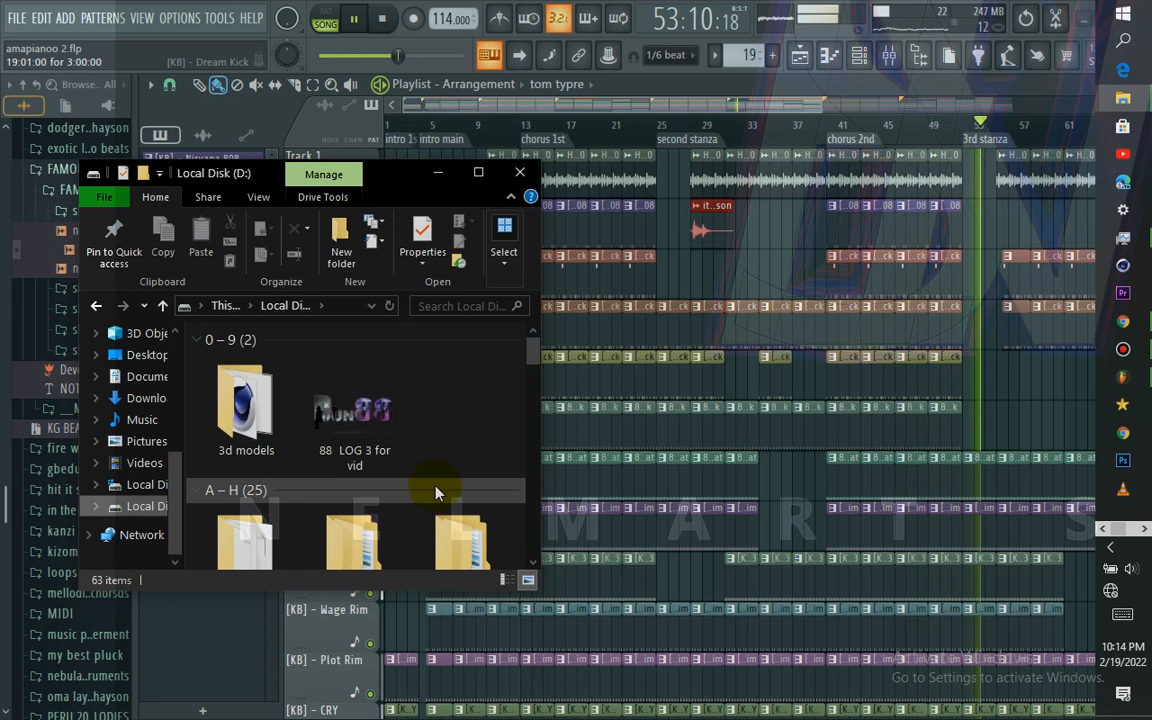
Look through the folders on Local Disk (D:) and minimize File Explorer to return to the playlist
left_click_drag(532, 358, 532, 452)
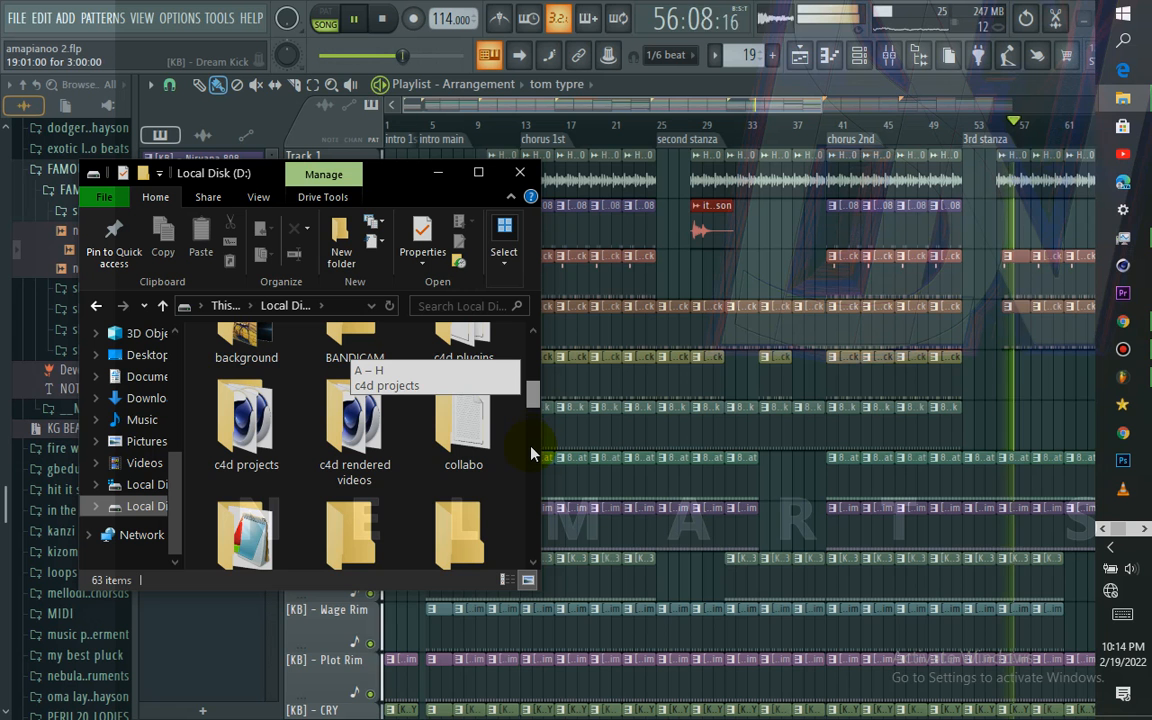
left_click_drag(531, 406, 531, 400)
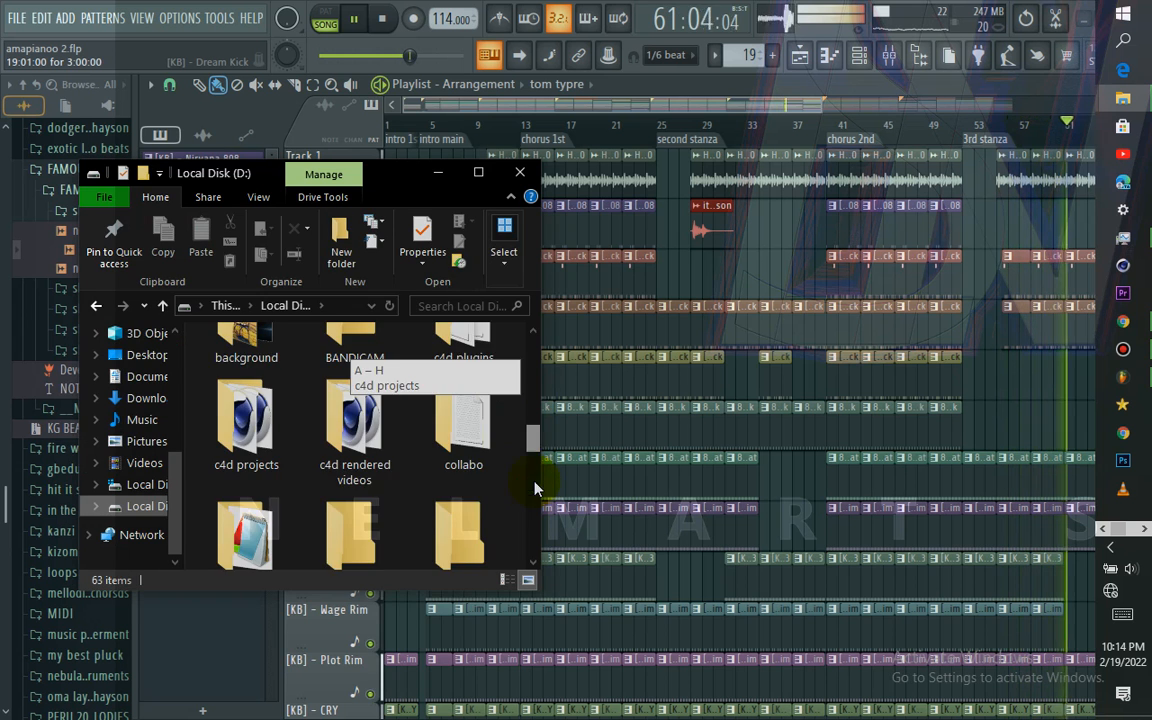
scroll(531, 460, "down", 3)
left_click_drag(535, 455, 535, 513)
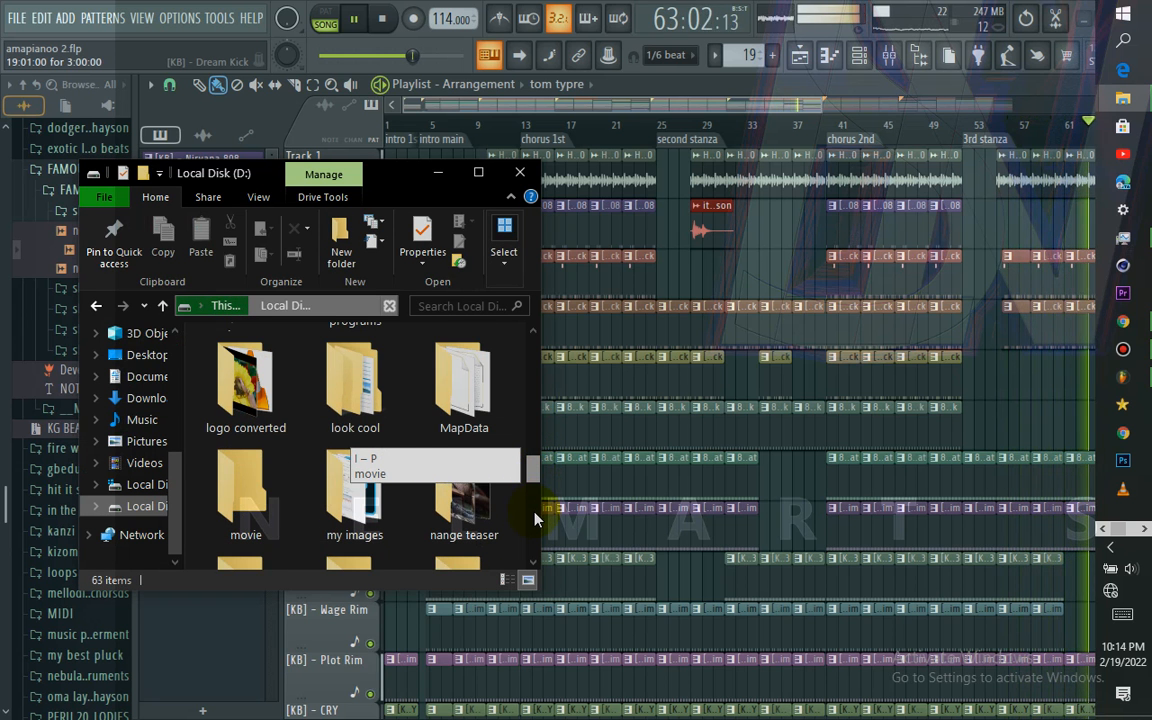
left_click(434, 178)
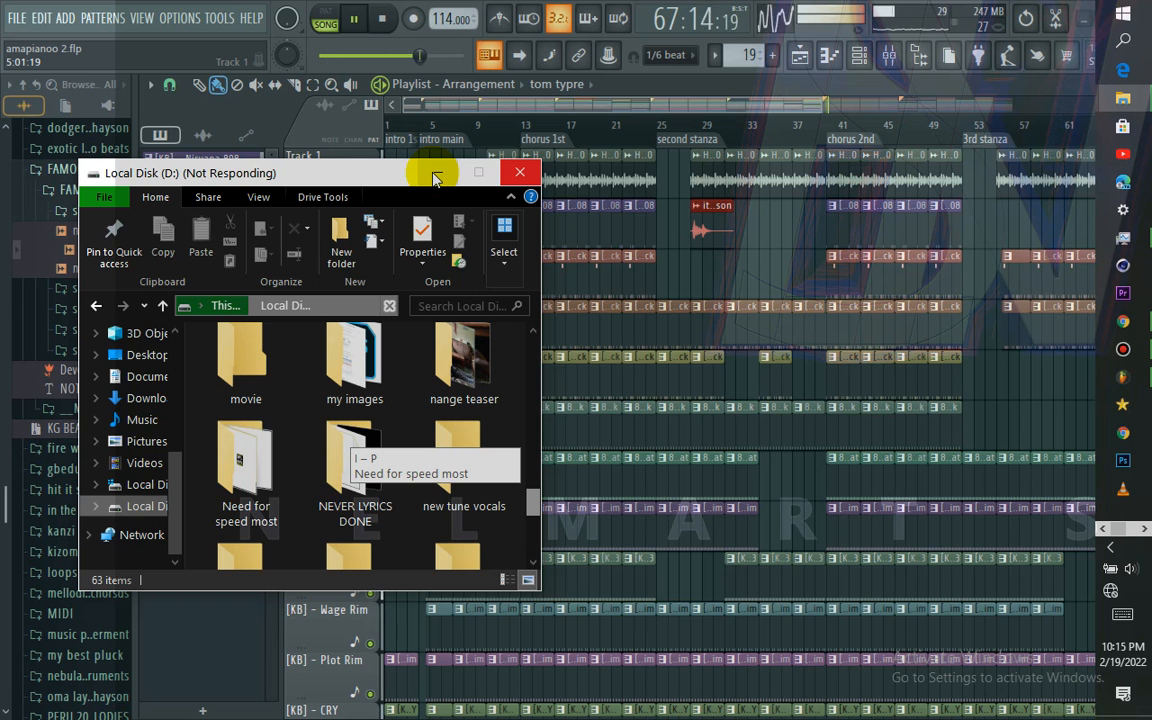
left_click(434, 178)
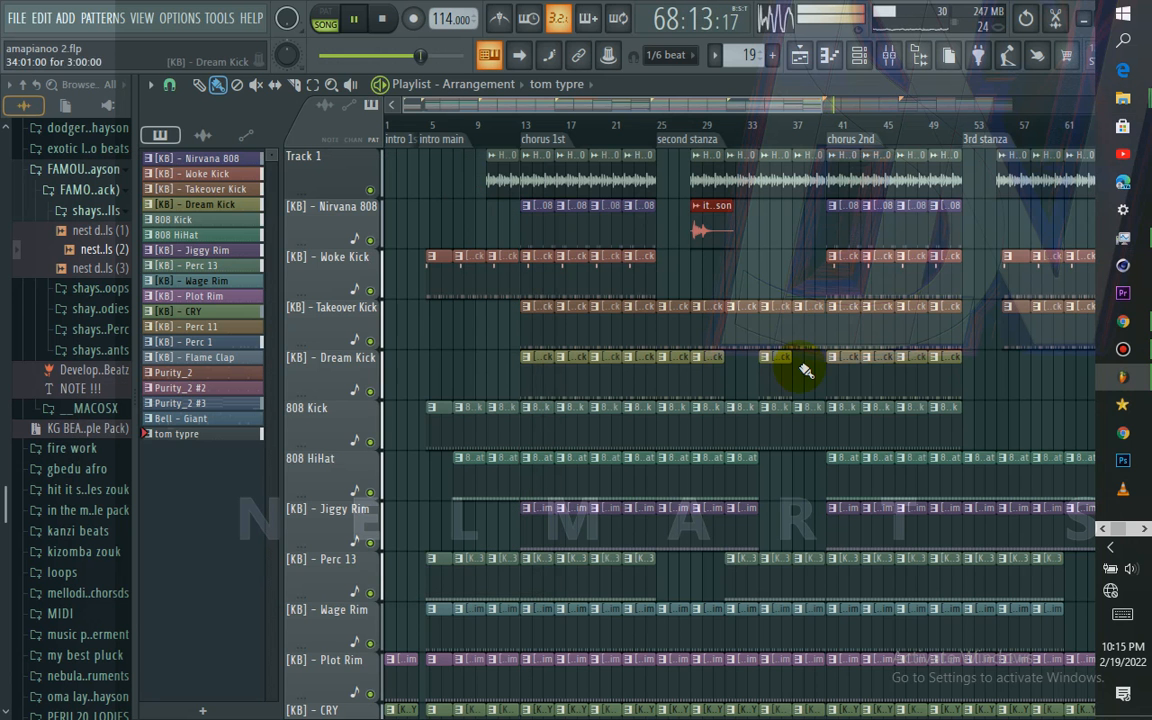
Examine the later part of the arrangement in the playlist, including the 3rd chorus and outro, during playback
left_click_drag(708, 110, 972, 117)
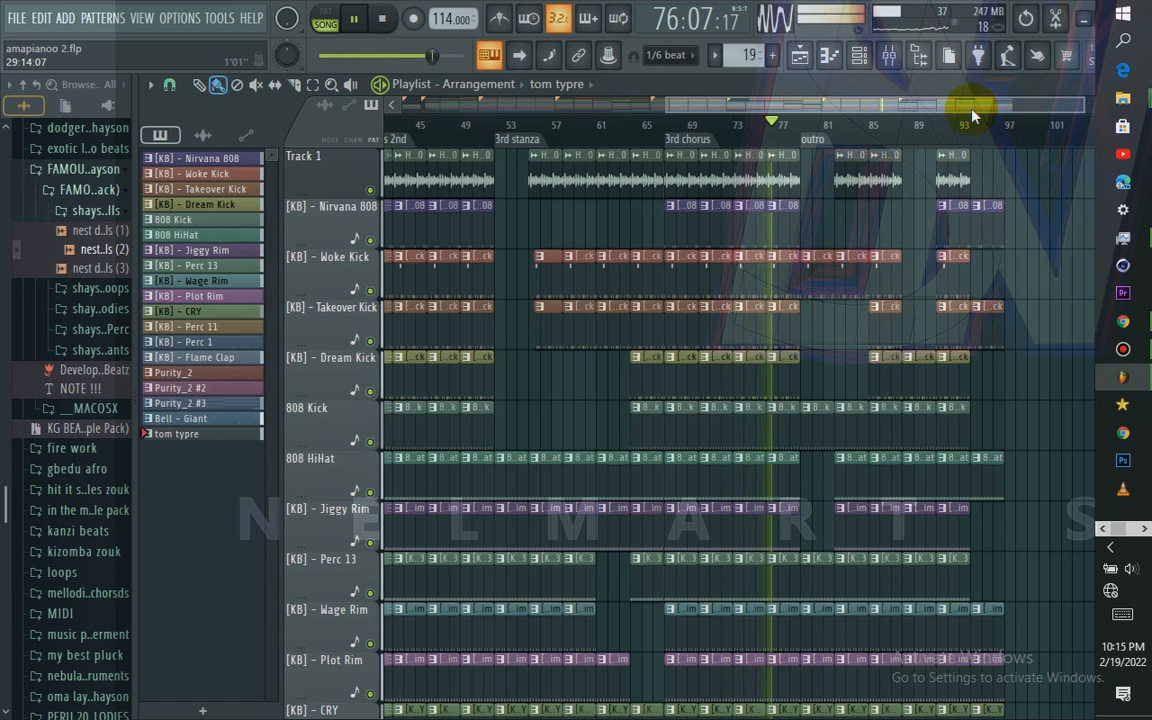
left_click(1119, 547)
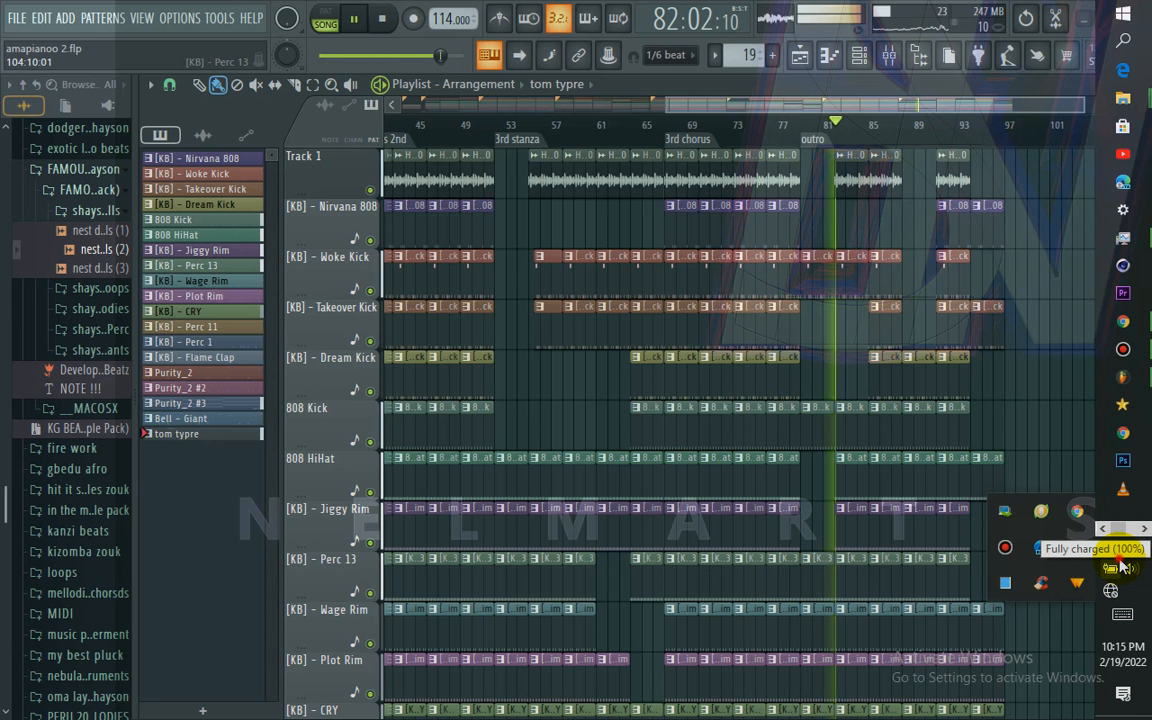
left_click(1120, 566)
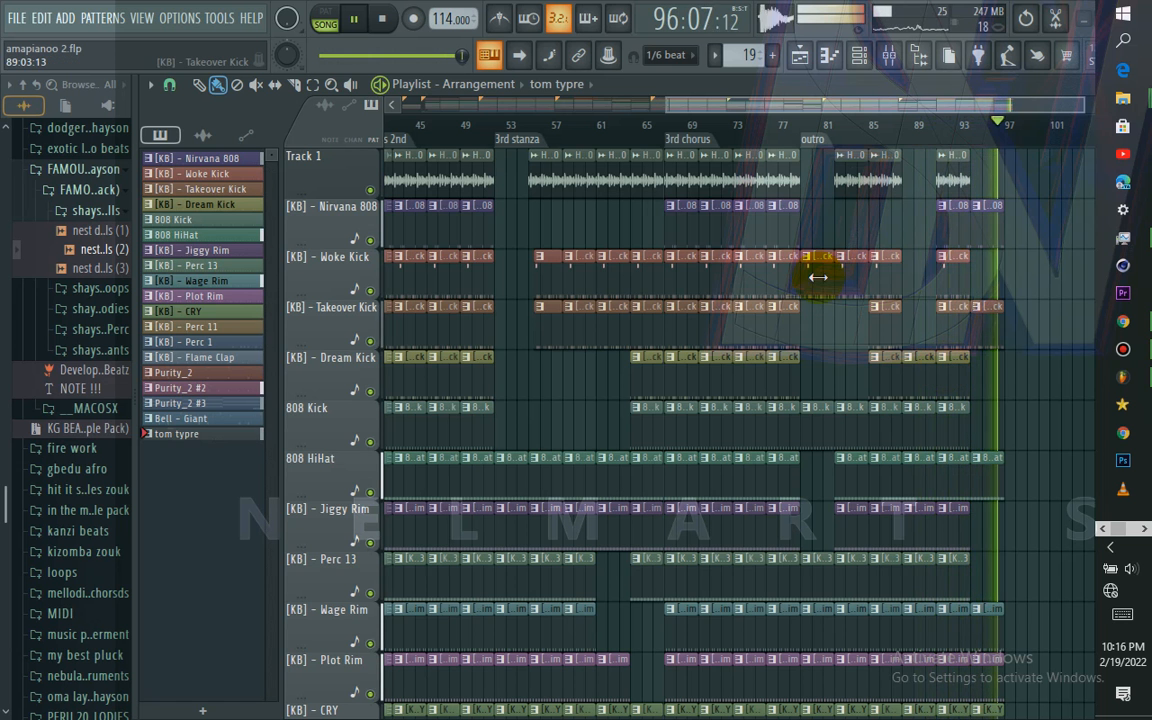
Stop the song playback and return the playlist view to the beginning of the arrangement
left_click(645, 120)
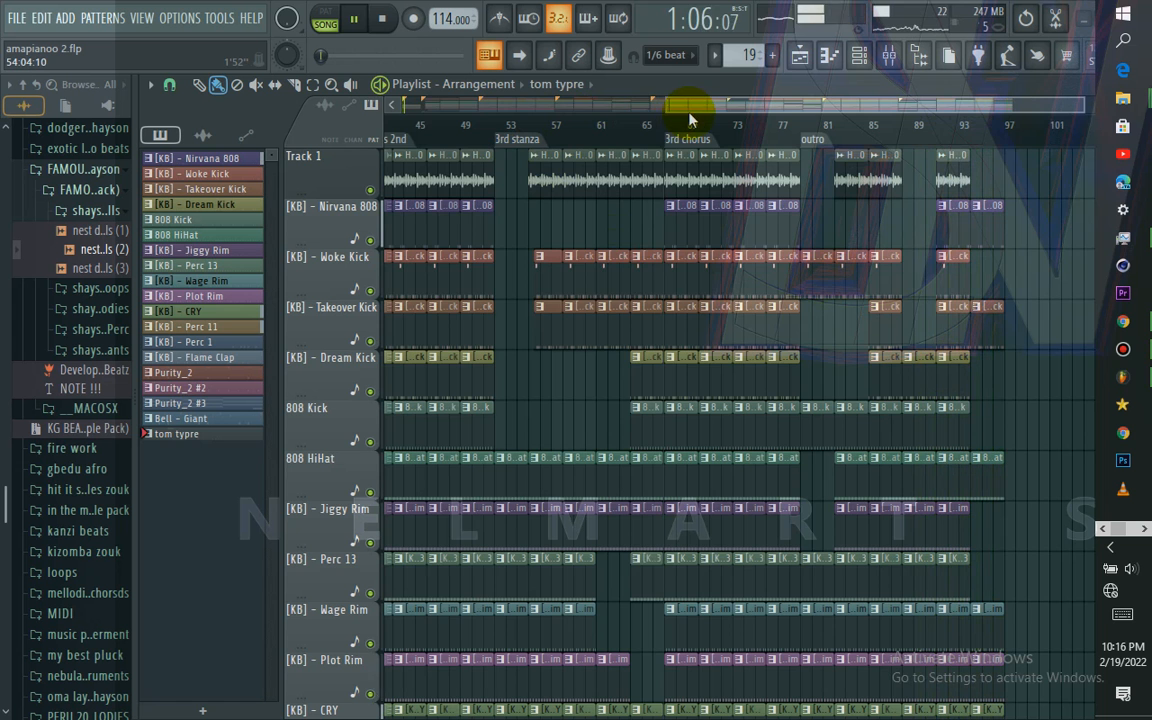
left_click_drag(689, 112, 417, 90)
key("space")
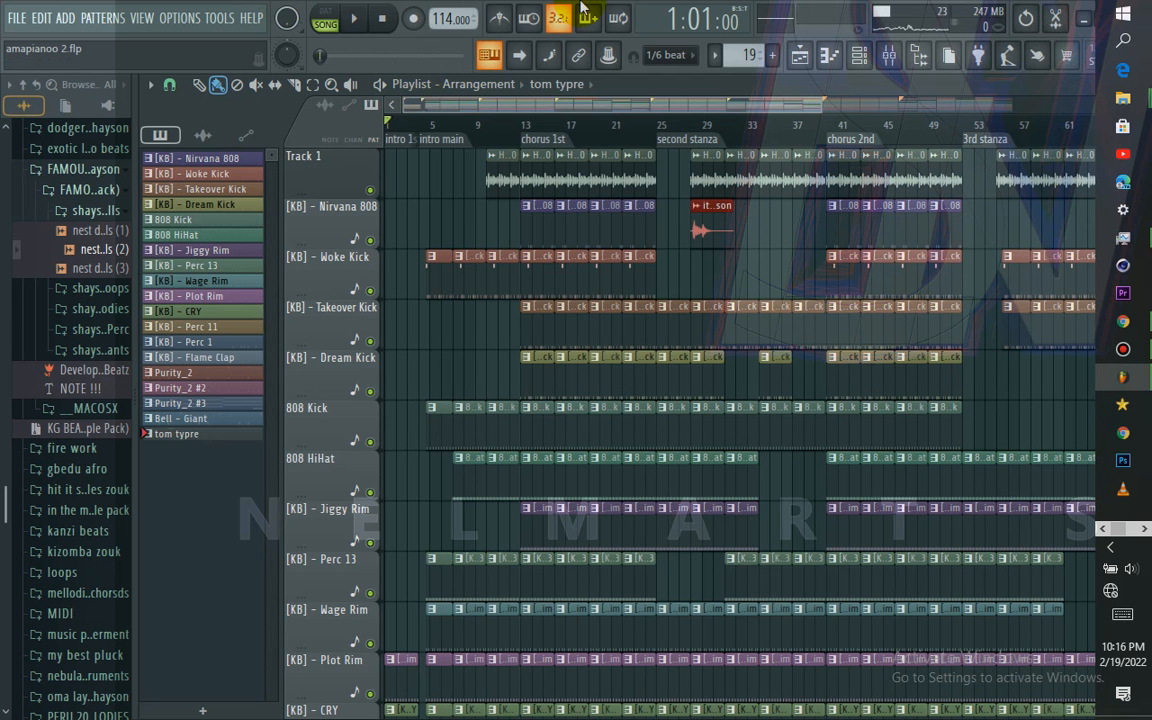
mouse_move(593, 8)
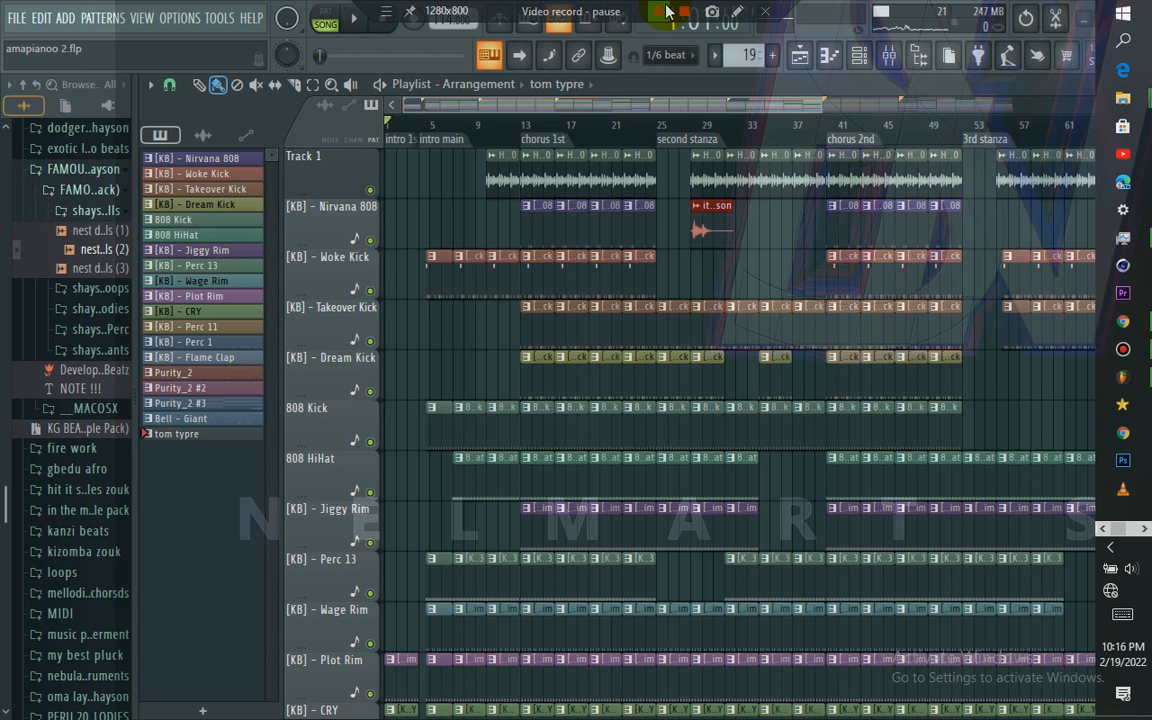